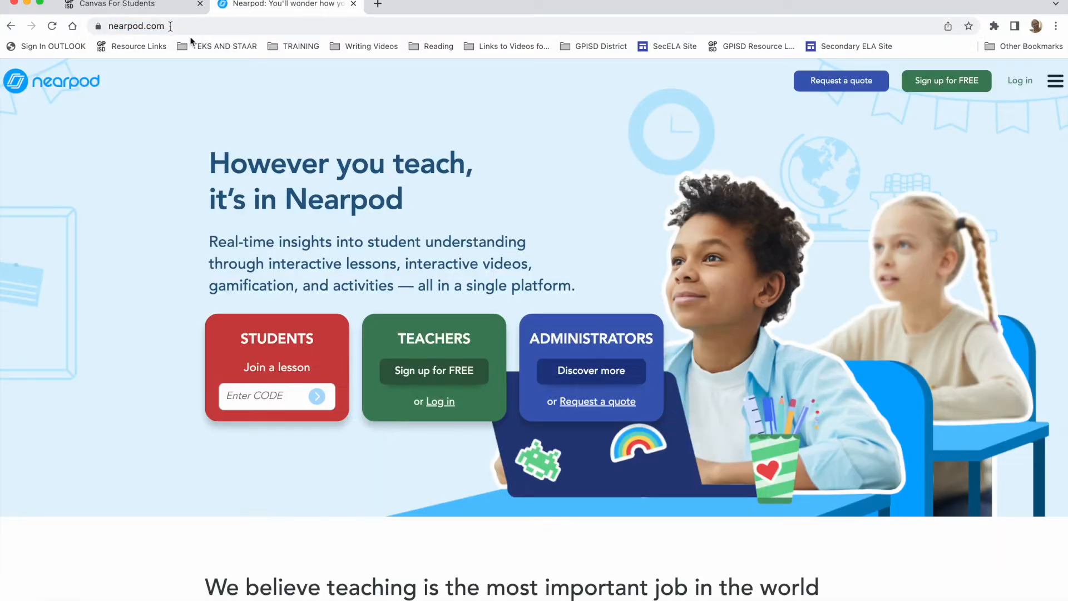
Step: Log in to Nearpod with the saved school account and check the profile's plan and storage details
left_click(1021, 81)
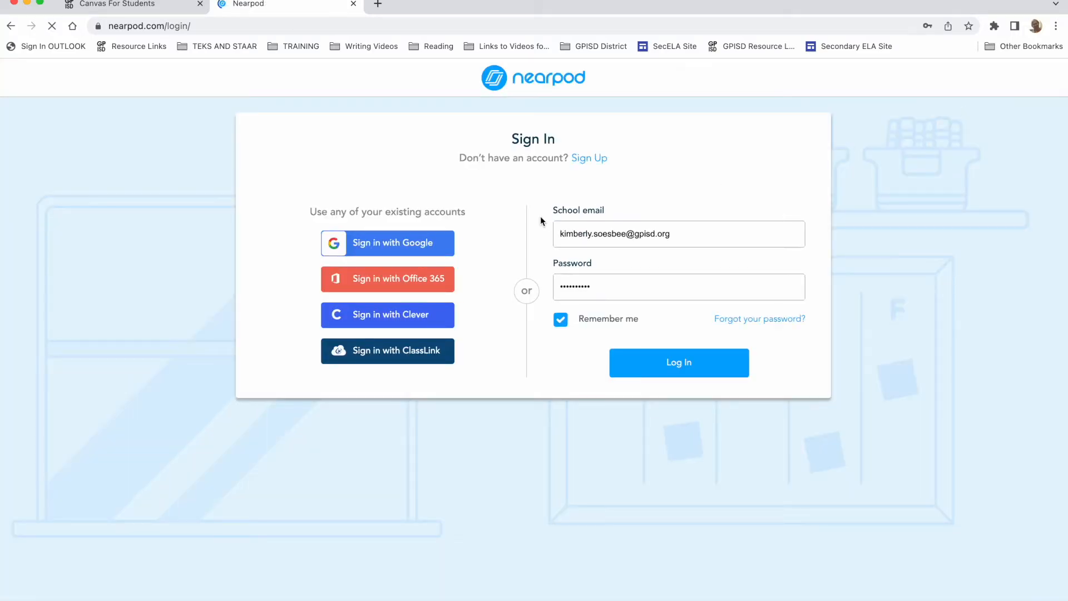
left_click(387, 244)
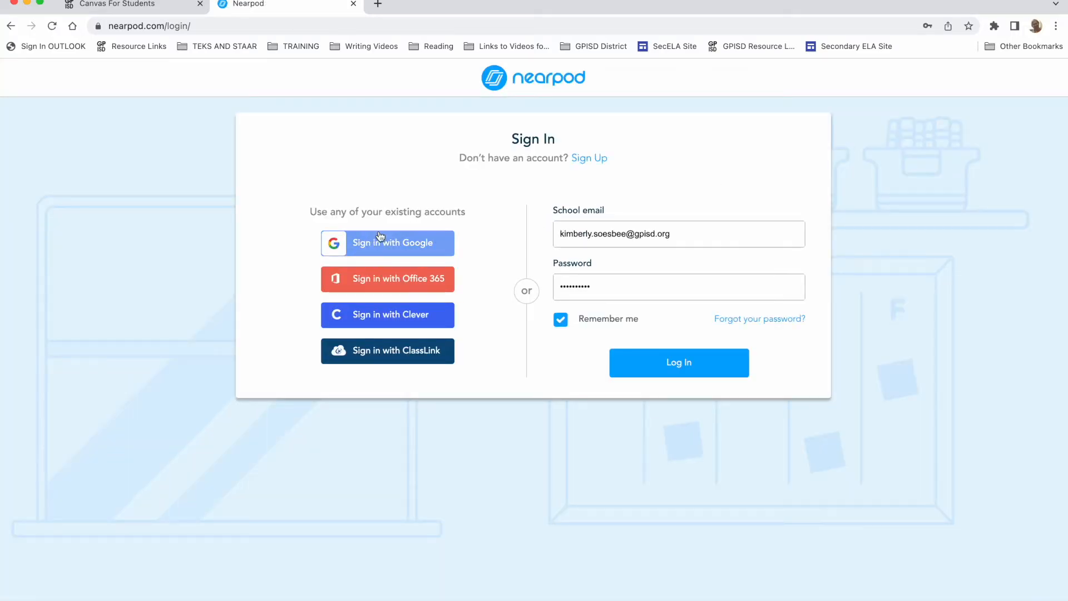
left_click(635, 359)
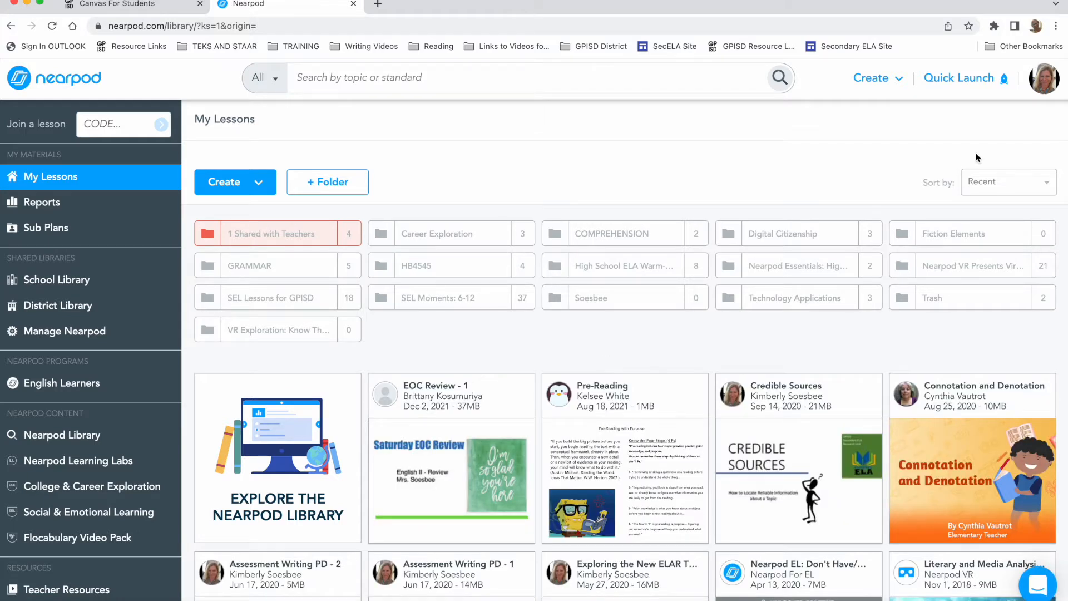
left_click(1046, 88)
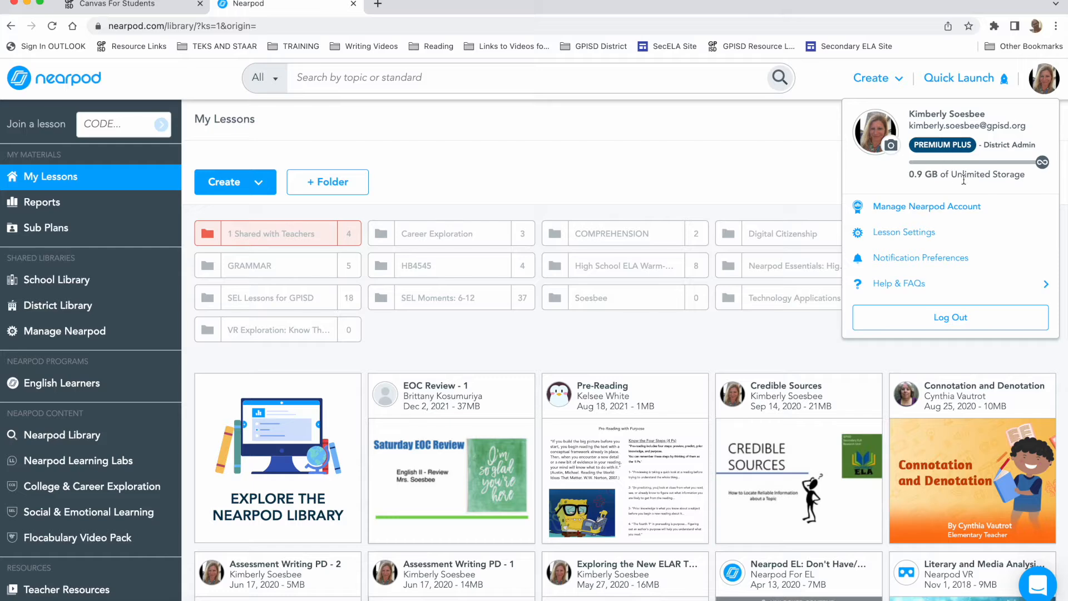
left_click(751, 169)
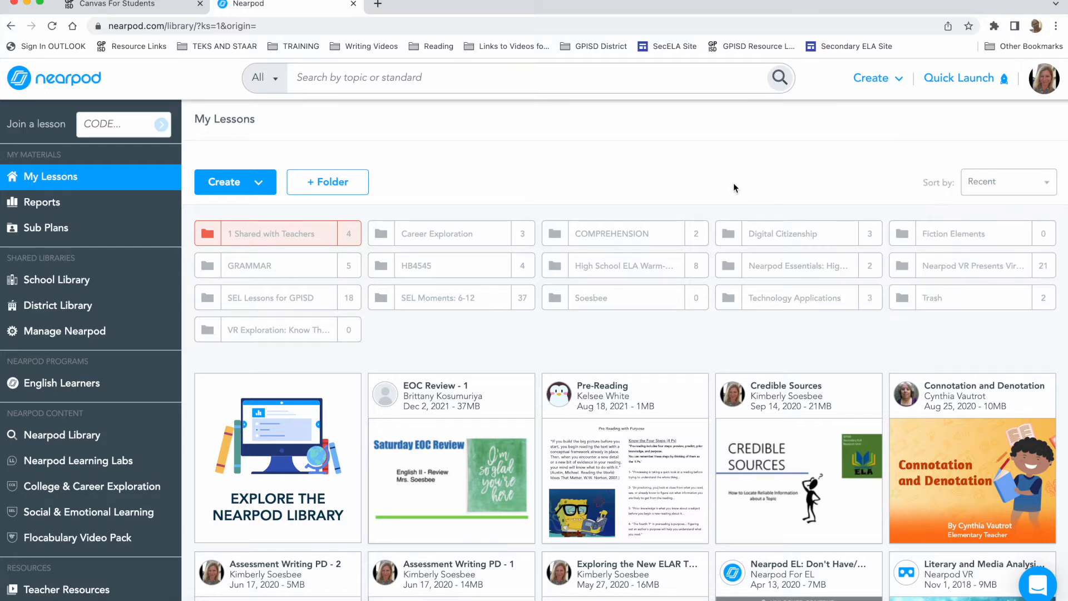
Step: Browse the Nearpod Library by subject and open the English Language Arts collection
left_click(64, 435)
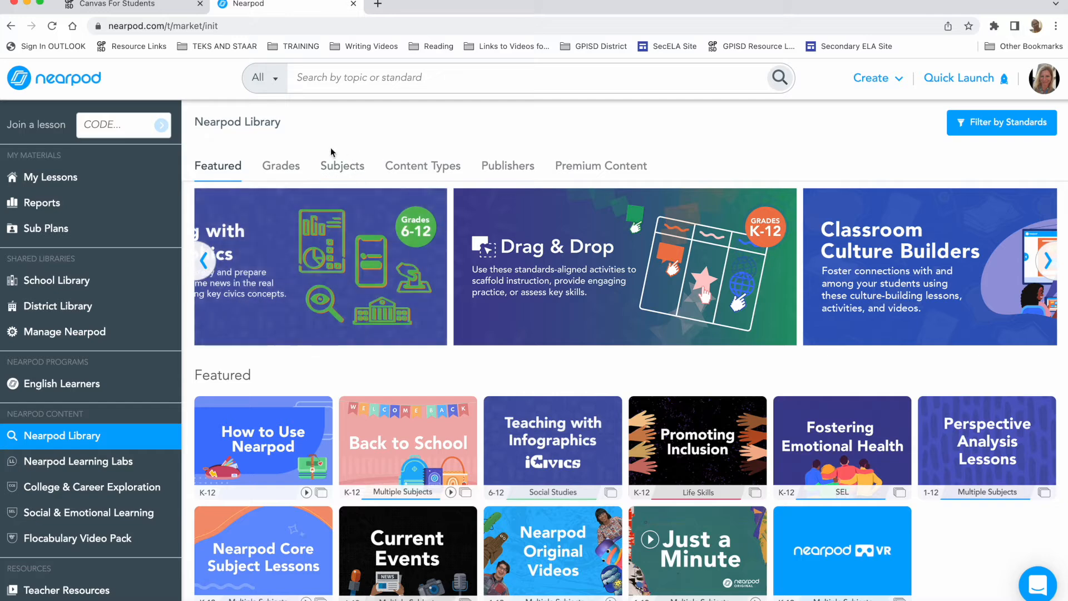
left_click(341, 167)
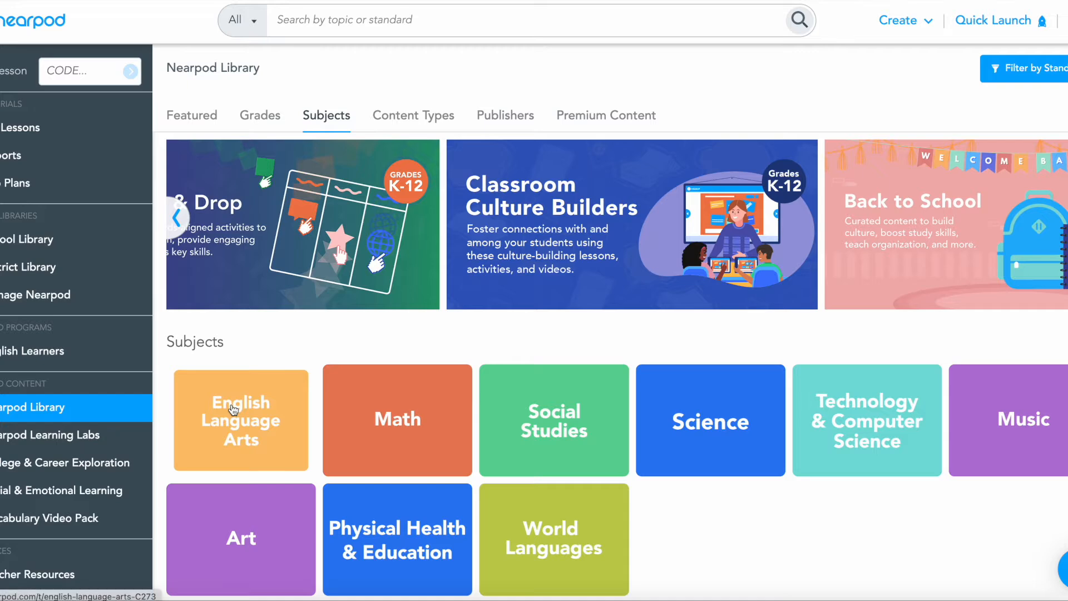
left_click(233, 410)
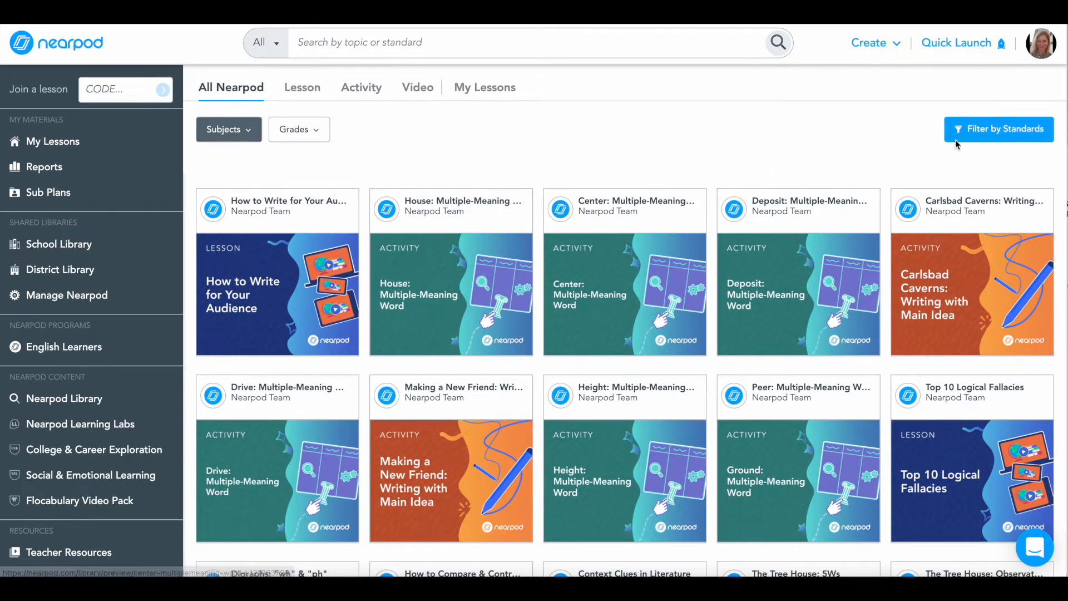
Step: Filter the library by standards for TX, Language Arts, 7th grade
left_click(983, 128)
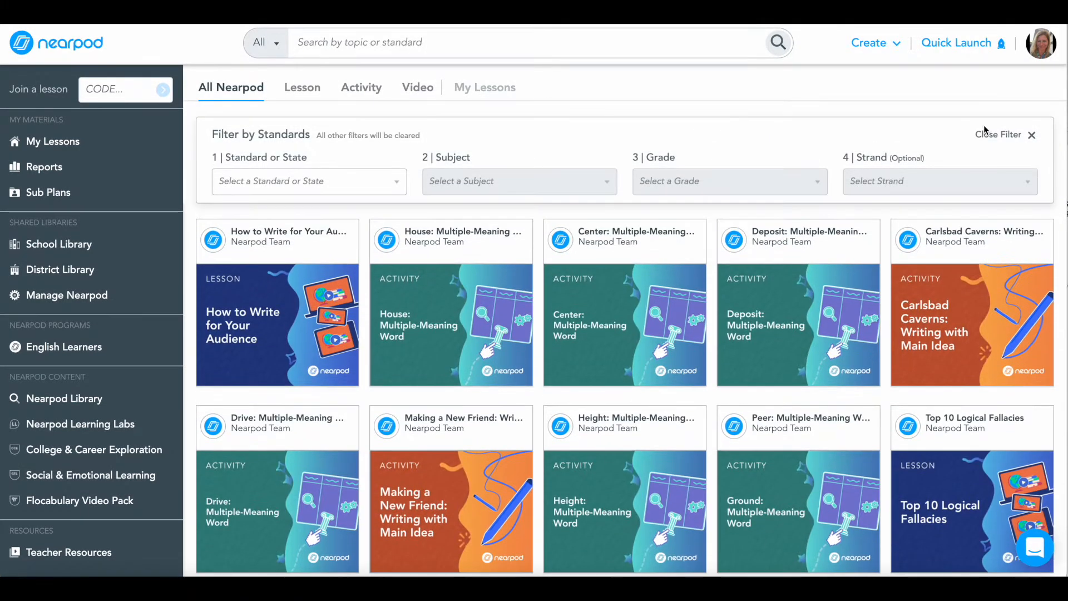
left_click(386, 181)
scroll(341, 294, "down", 20)
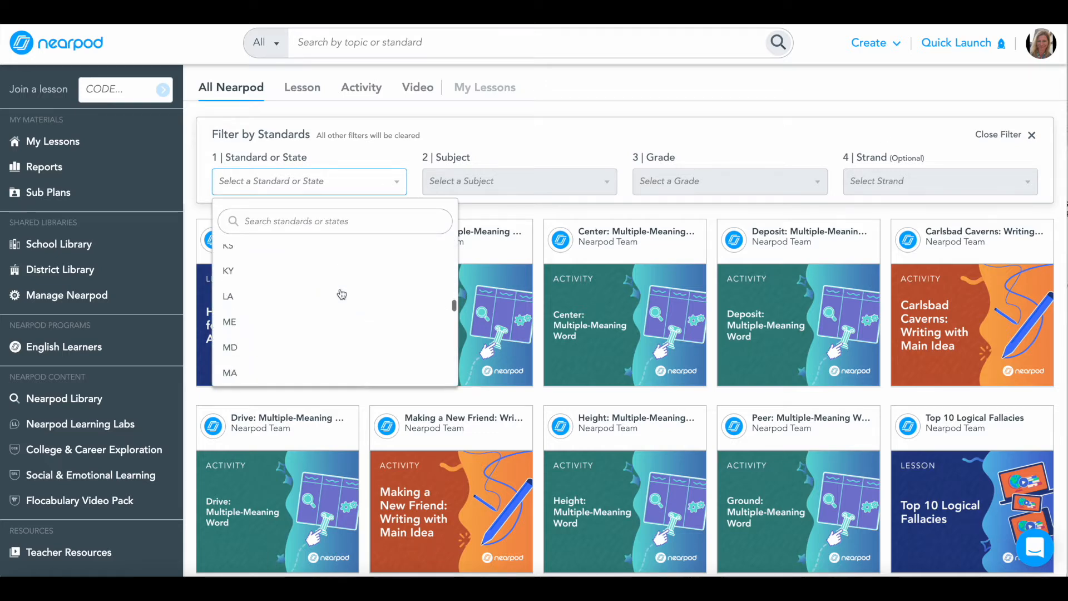
scroll(341, 294, "up", 2)
left_click(285, 323)
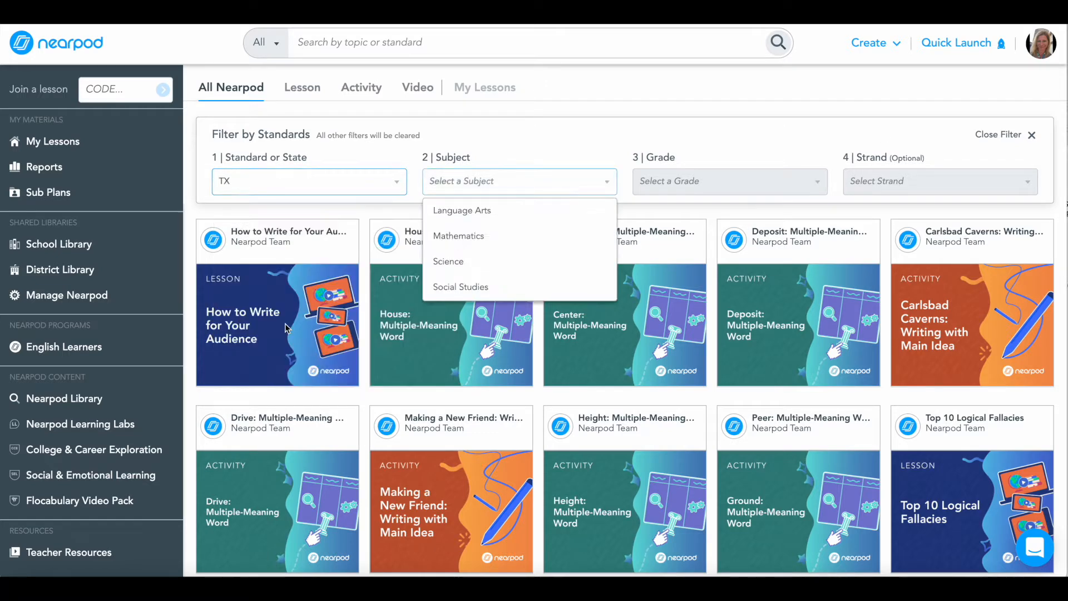
left_click(466, 215)
scroll(699, 328, "down", 2)
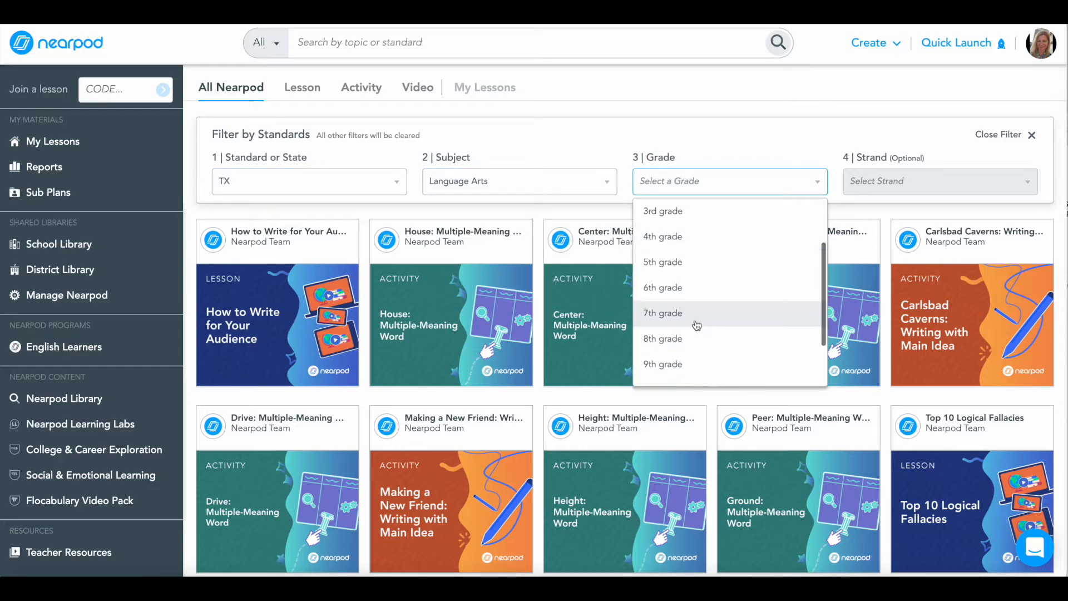
left_click(695, 315)
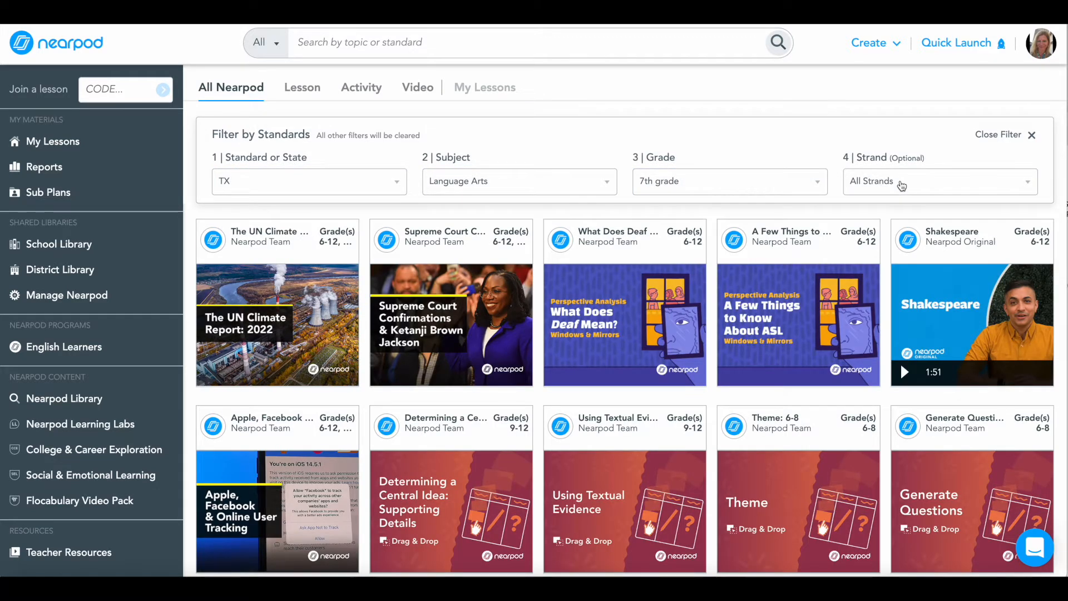
Step: Narrow the standards filter to strand 110.23.b.11.A. on composing literary texts
left_click(898, 185)
scroll(779, 312, "down", 3)
scroll(761, 333, "up", 3)
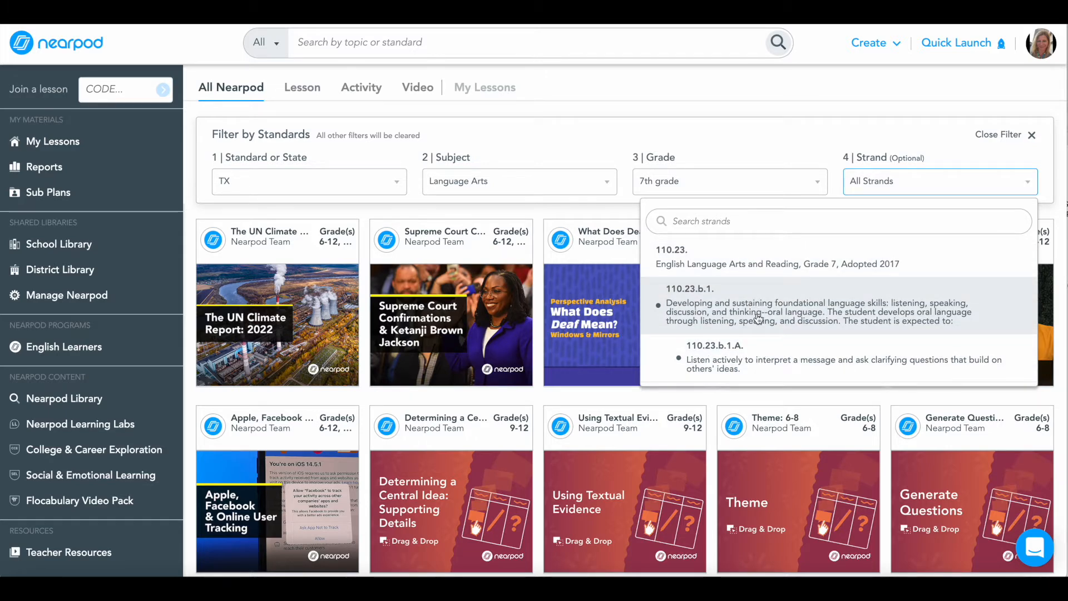
scroll(758, 318, "down", 10)
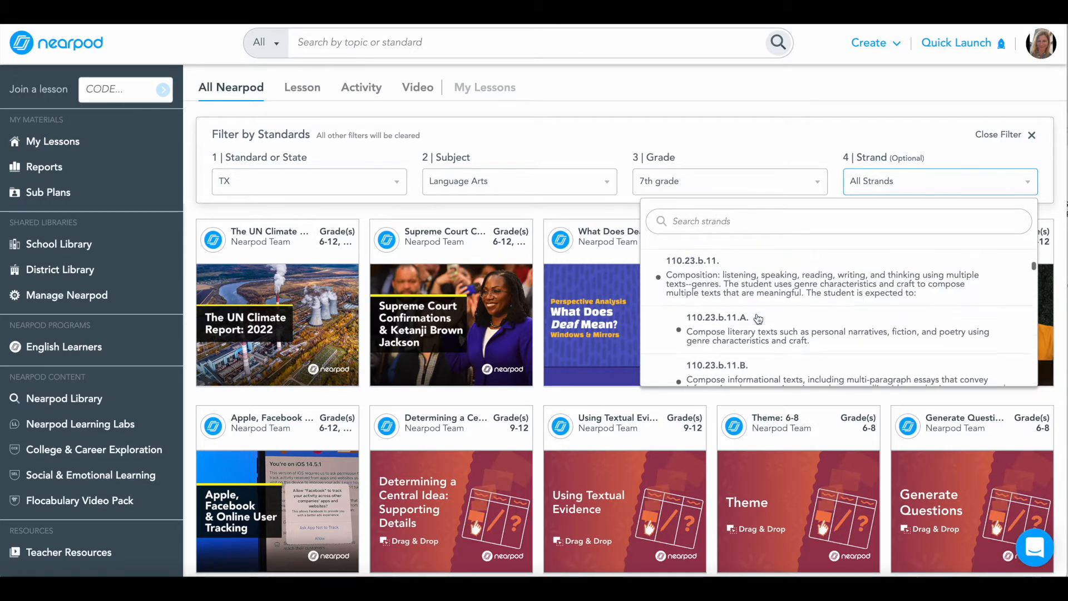
left_click(758, 319)
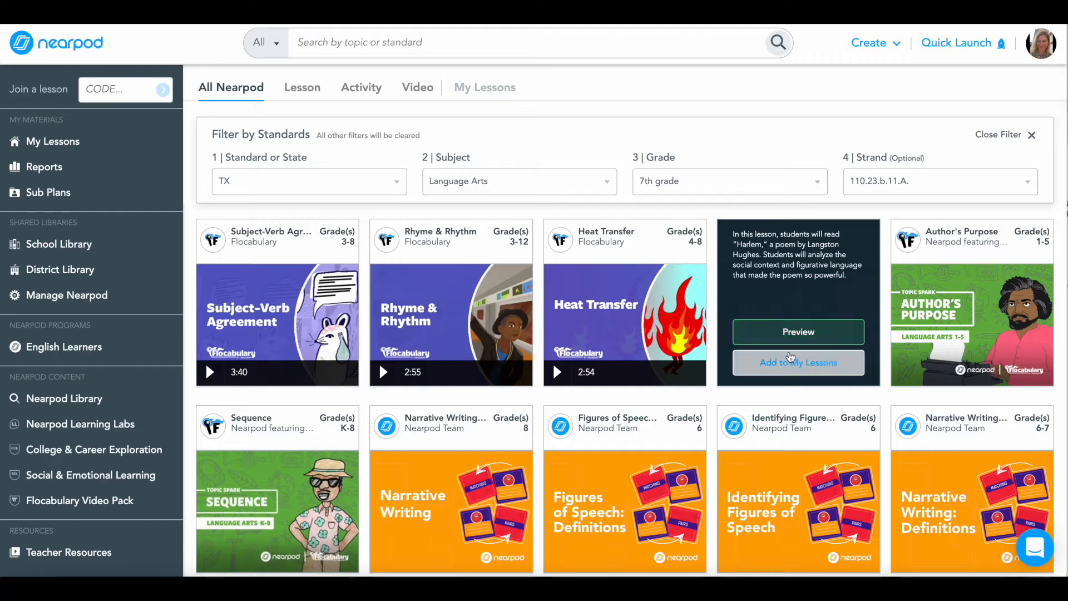
Step: Add the Langston Hughes's "Harlem" lesson to My Lessons and view it in that collection
left_click(790, 363)
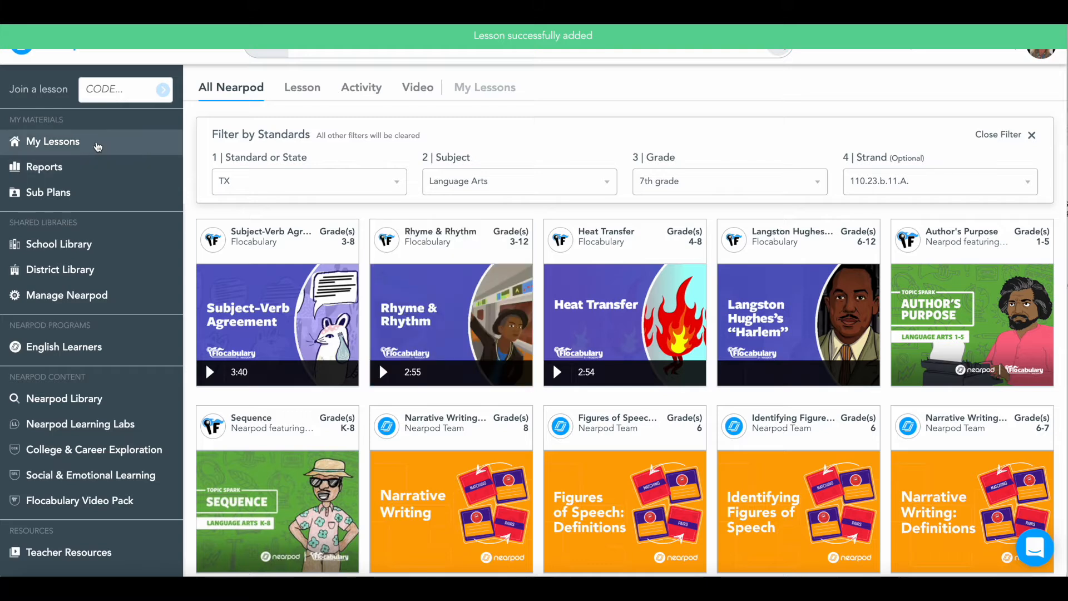
left_click(98, 146)
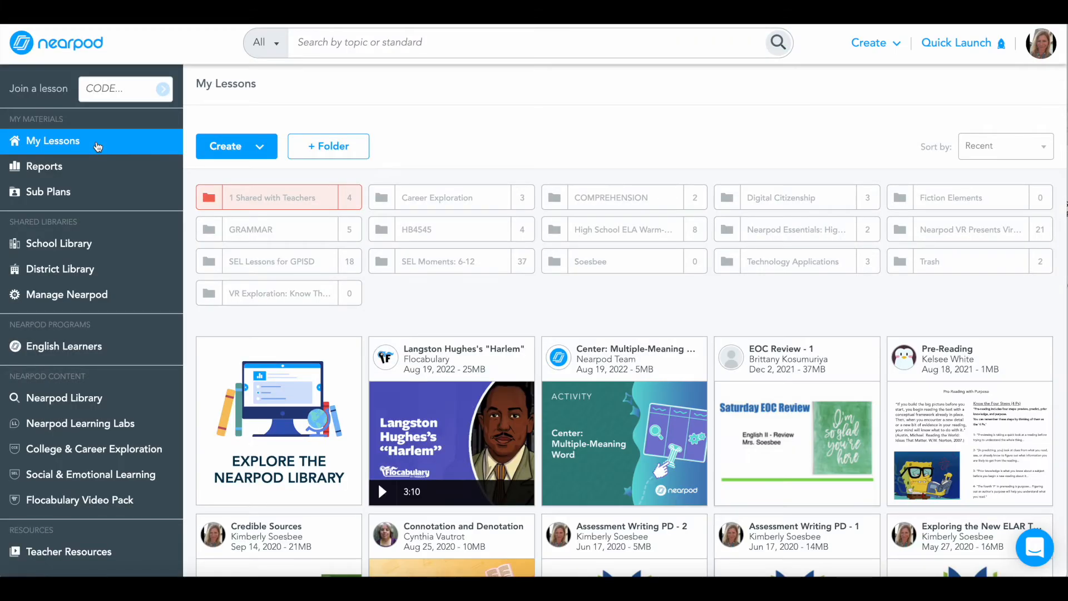
mouse_move(513, 455)
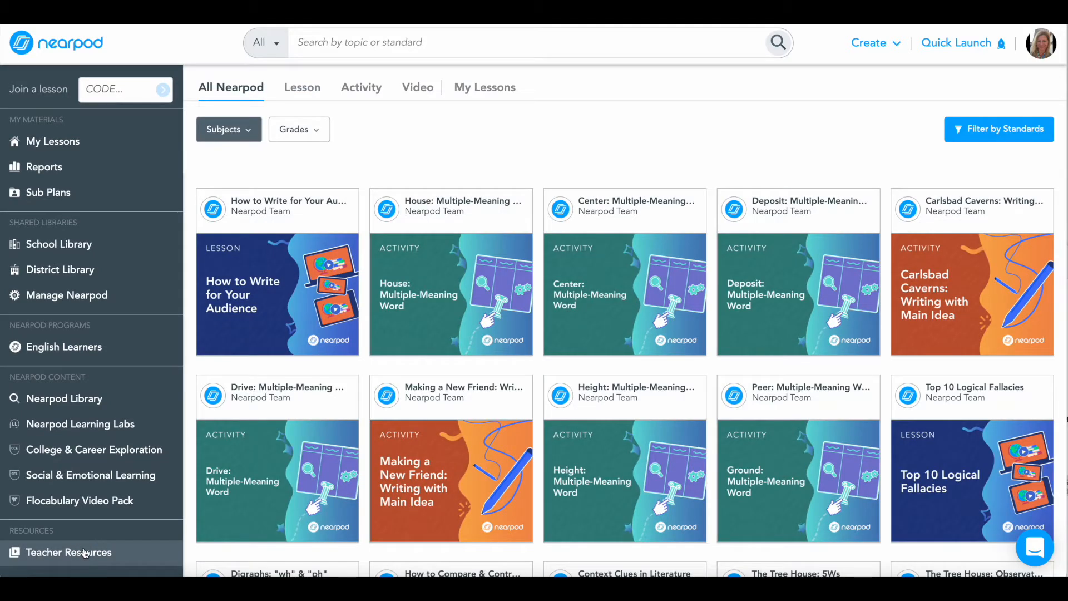
Step: Open the Teacher Resources page and view its getting started videos
left_click(85, 553)
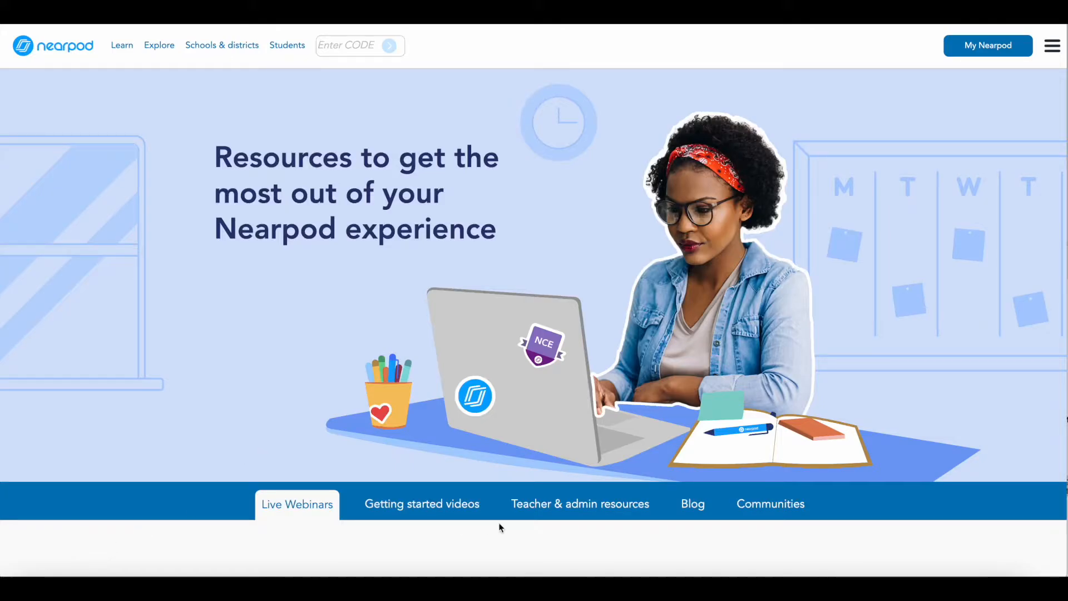
left_click(410, 502)
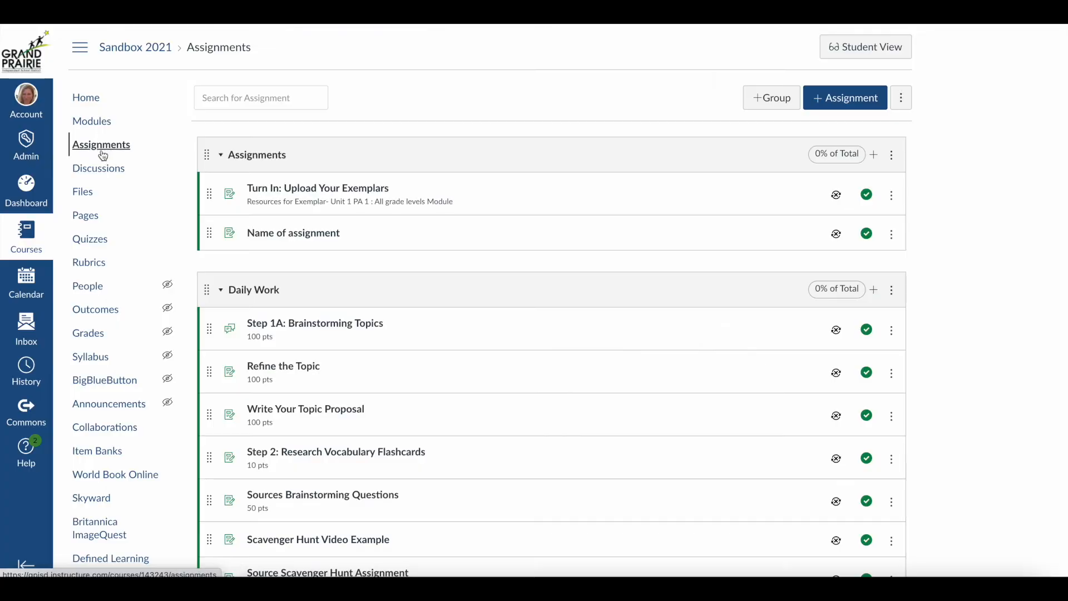
Step: Create an assignment in the Canvas Sandbox 2021 course titled "Name of assignment" with the description "Special instructions"
left_click(851, 99)
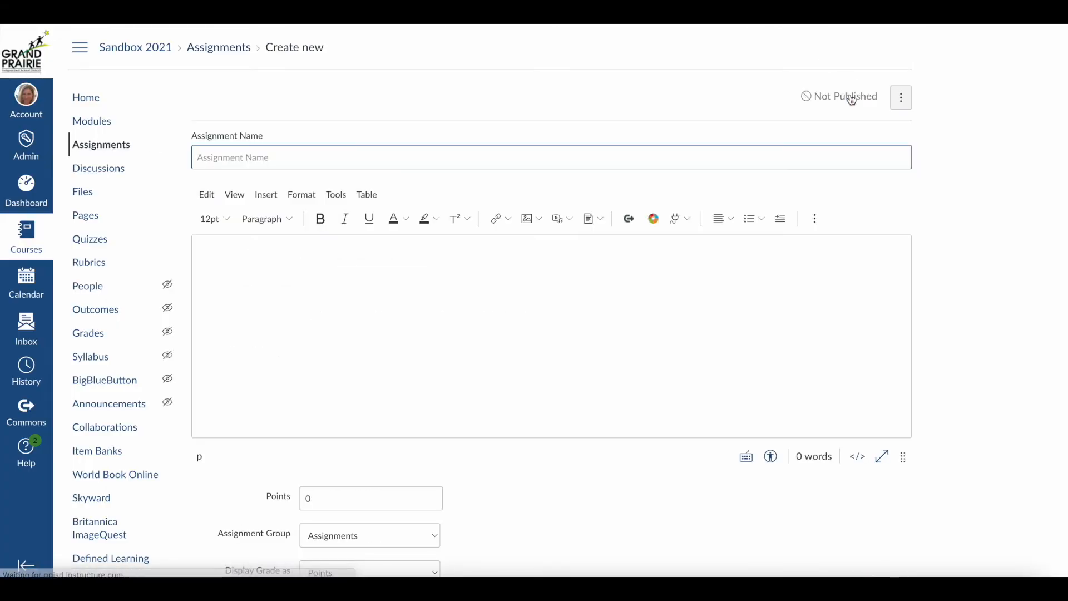
type("NAme")
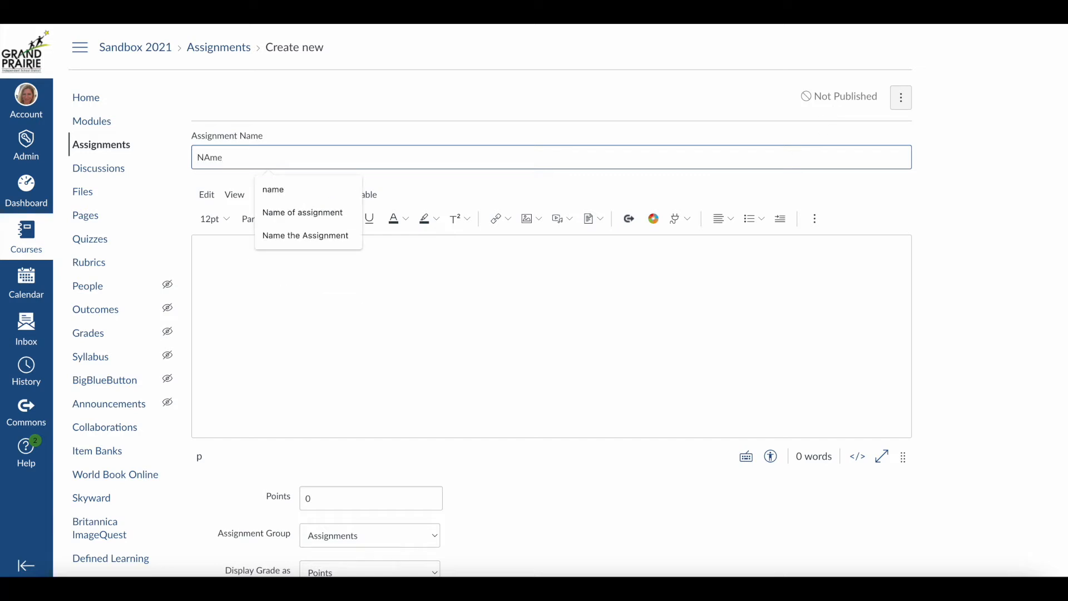
left_click(326, 212)
left_click(335, 263)
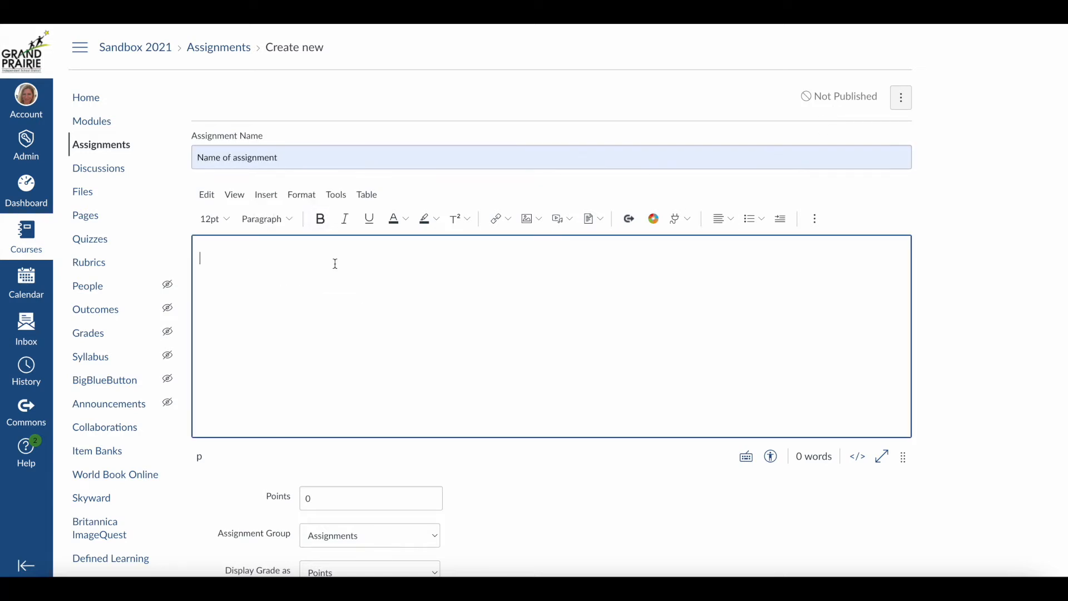
type("Special ")
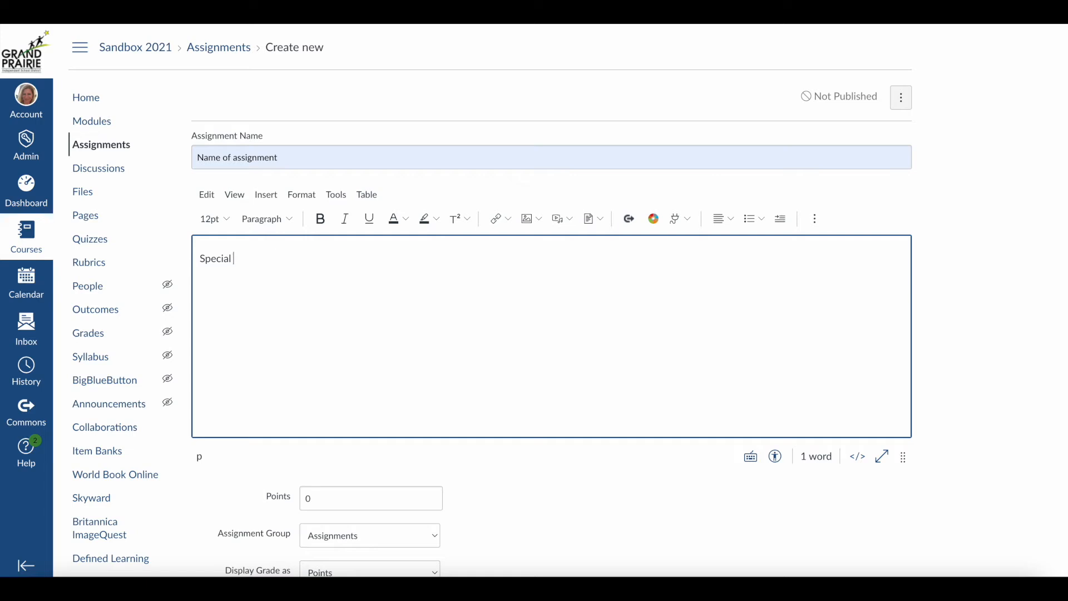
type("instructions")
Step: Use External Tool as the assignment's submission type and choose Nearpod from the available external tools
scroll(408, 392, "down", 5)
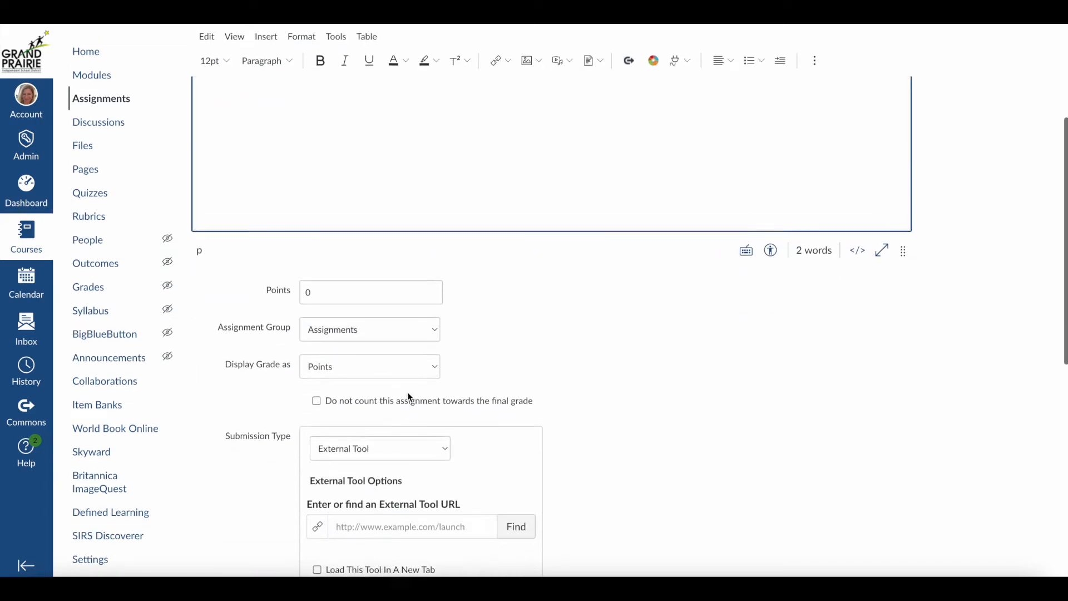
scroll(411, 396, "down", 1)
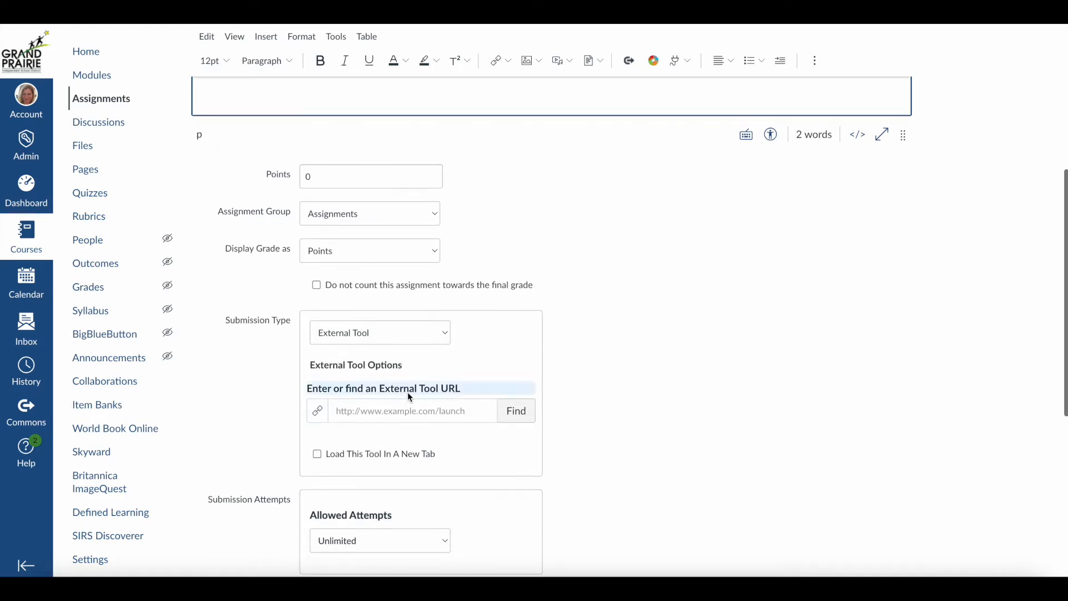
left_click(368, 338)
left_click(370, 334)
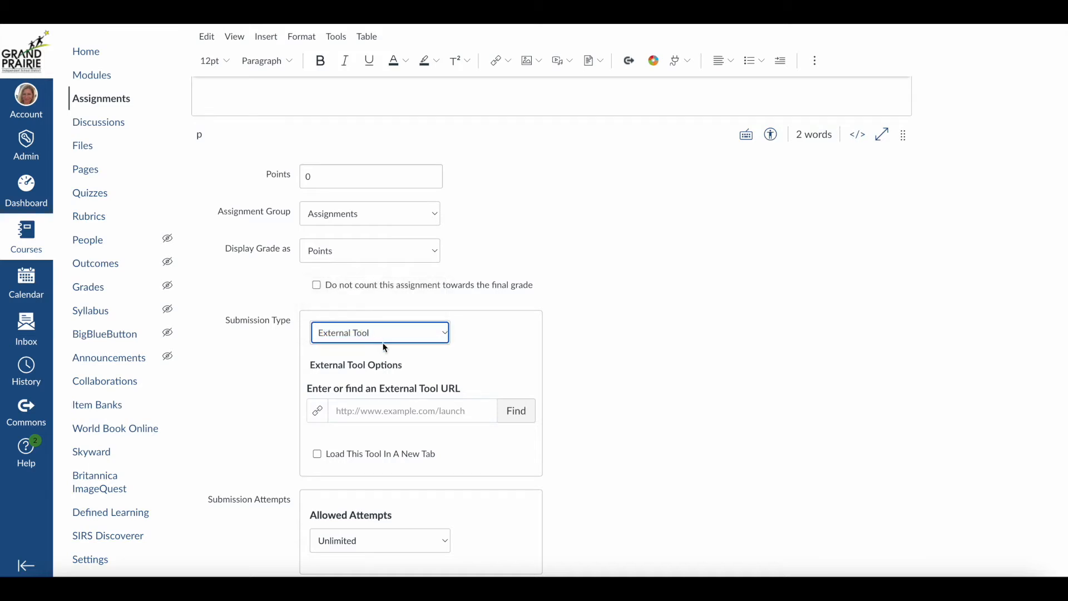
left_click(515, 411)
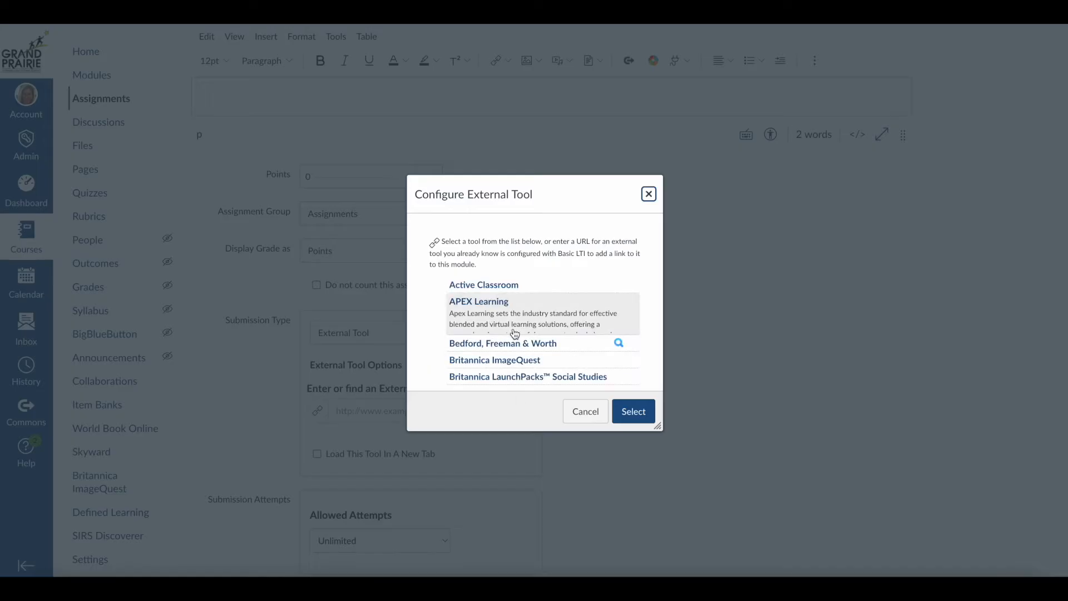
scroll(515, 331, "down", 10)
scroll(515, 332, "down", 10)
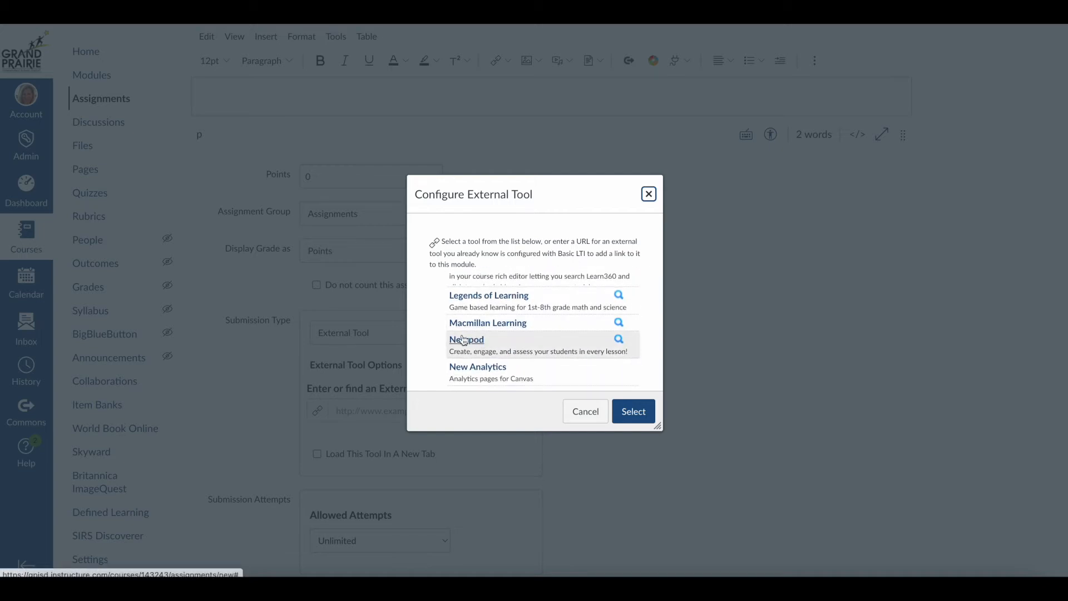
left_click(466, 340)
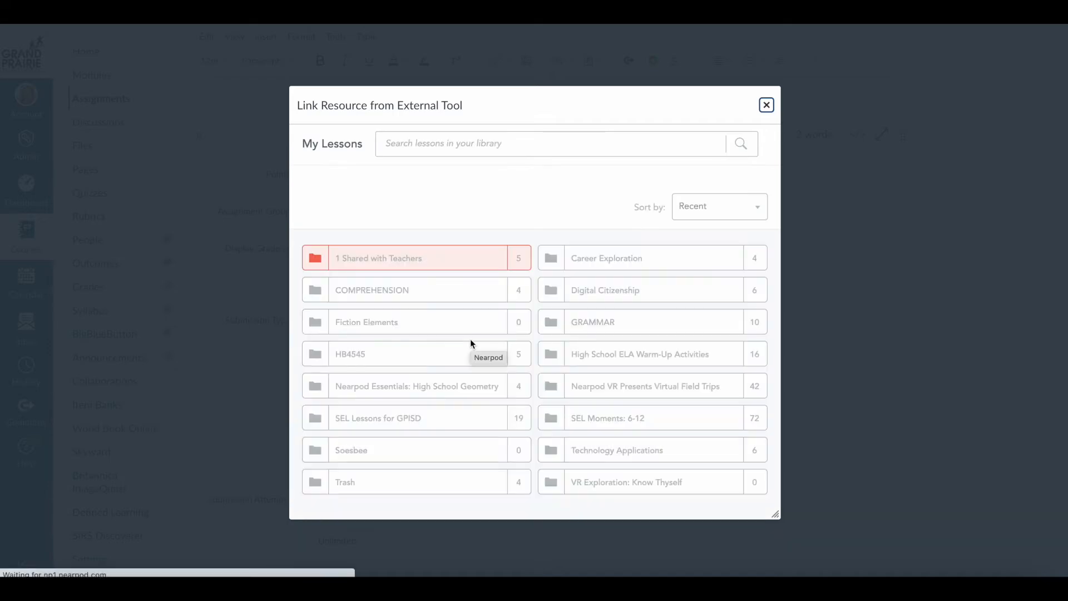
Step: Link the Context Clues in Literature lesson from the HB4545 folder to the assignment in Student-Paced mode
left_click(351, 354)
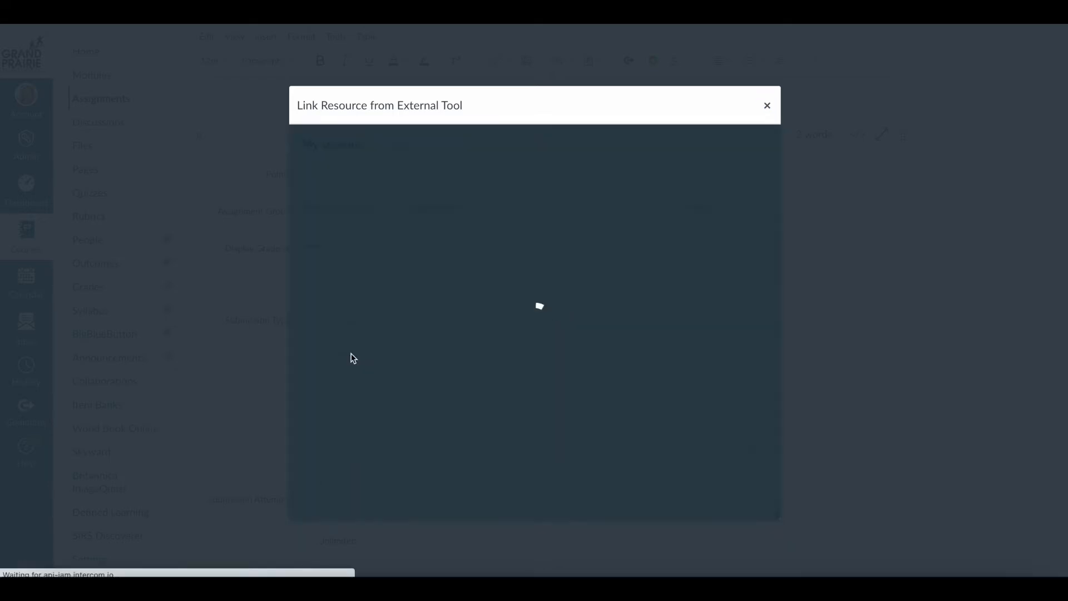
scroll(491, 398, "down", 3)
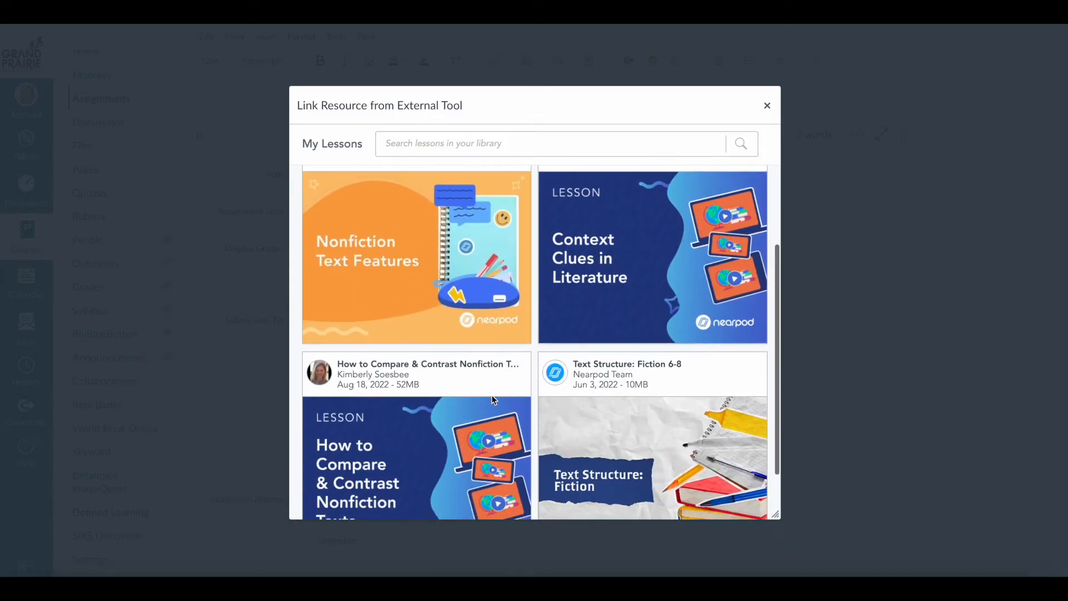
scroll(493, 399, "up", 2)
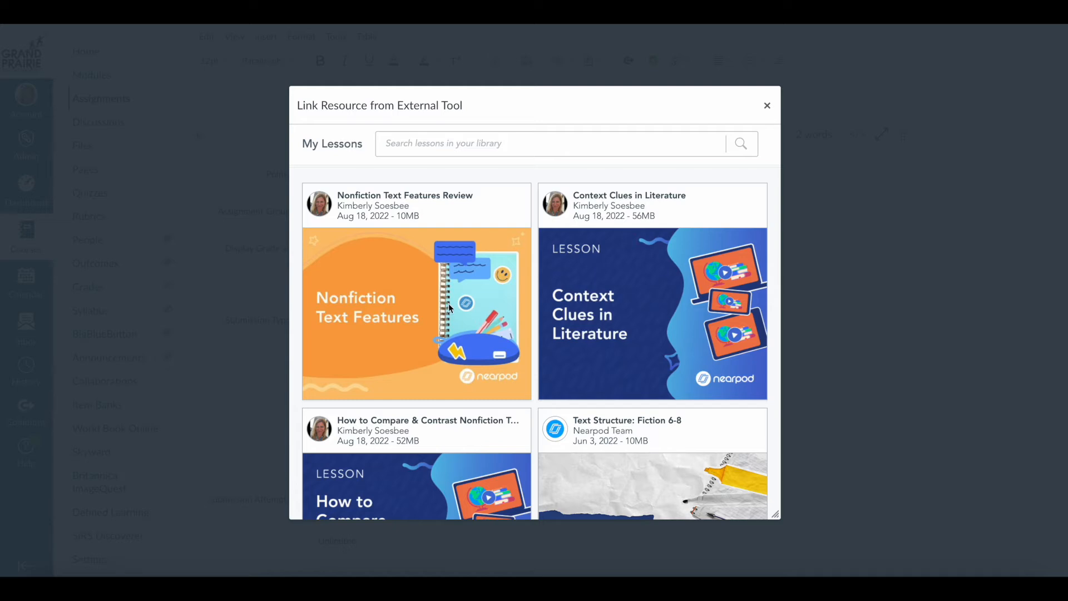
scroll(450, 305, "up", 1)
mouse_move(610, 286)
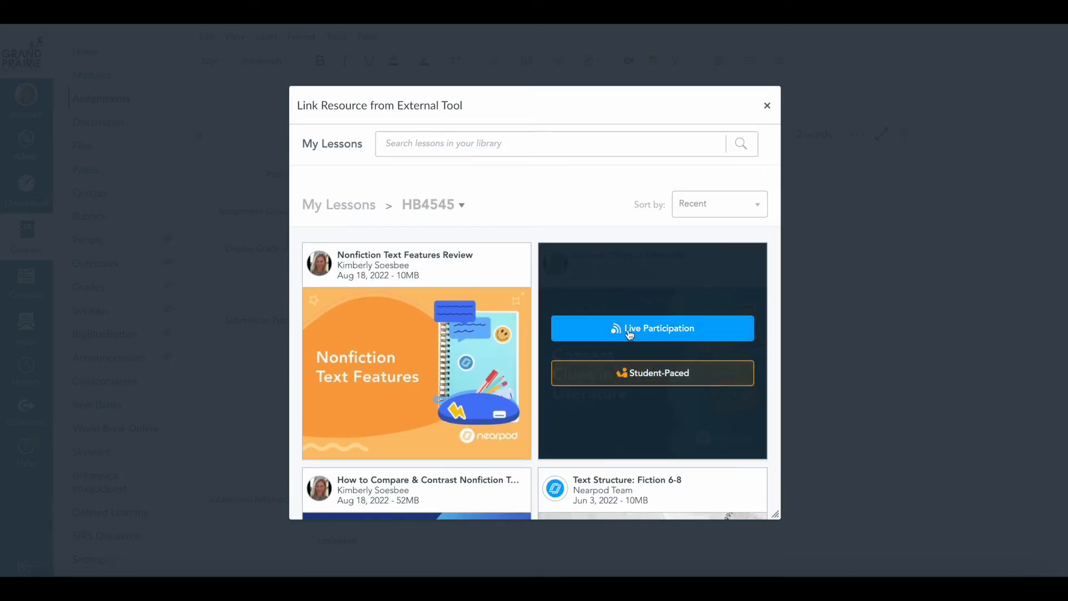
left_click(650, 374)
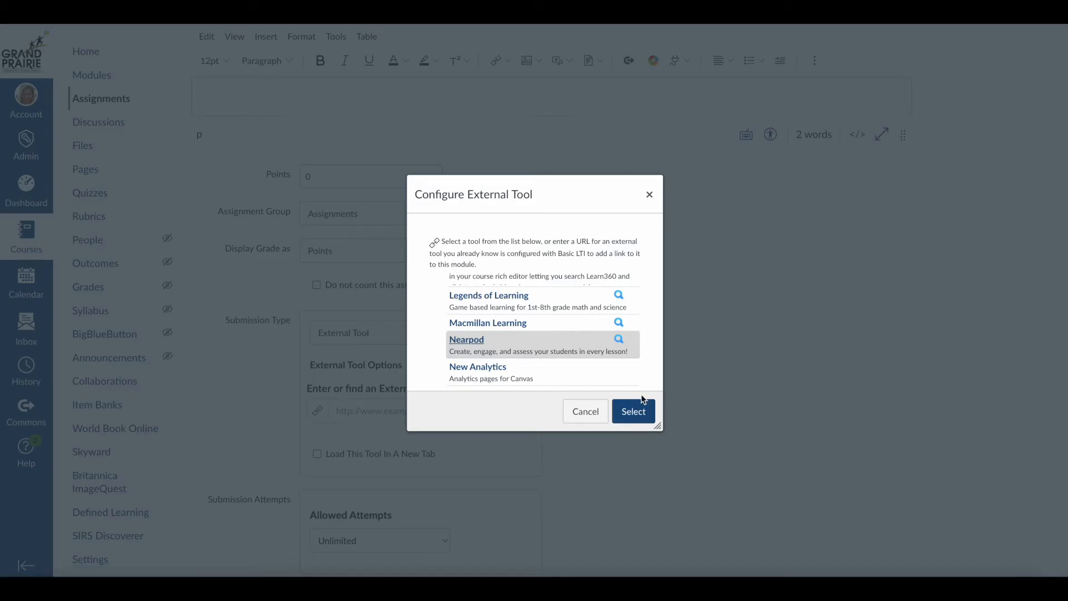
left_click(636, 412)
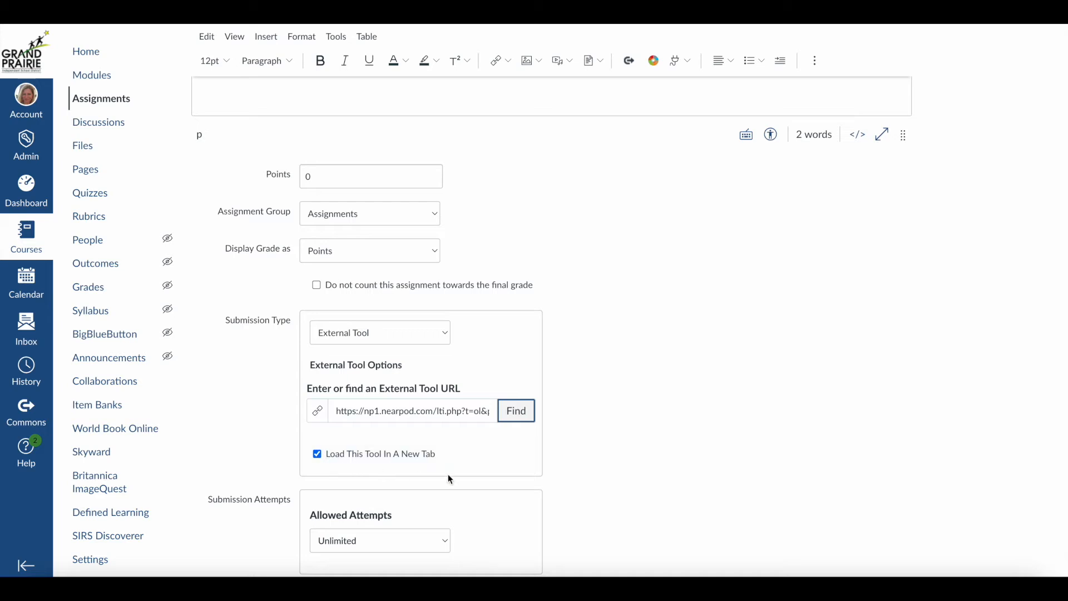
Step: Keep the assignment assigned to Everyone, then save and publish it
scroll(503, 479, "down", 3)
scroll(504, 483, "down", 4)
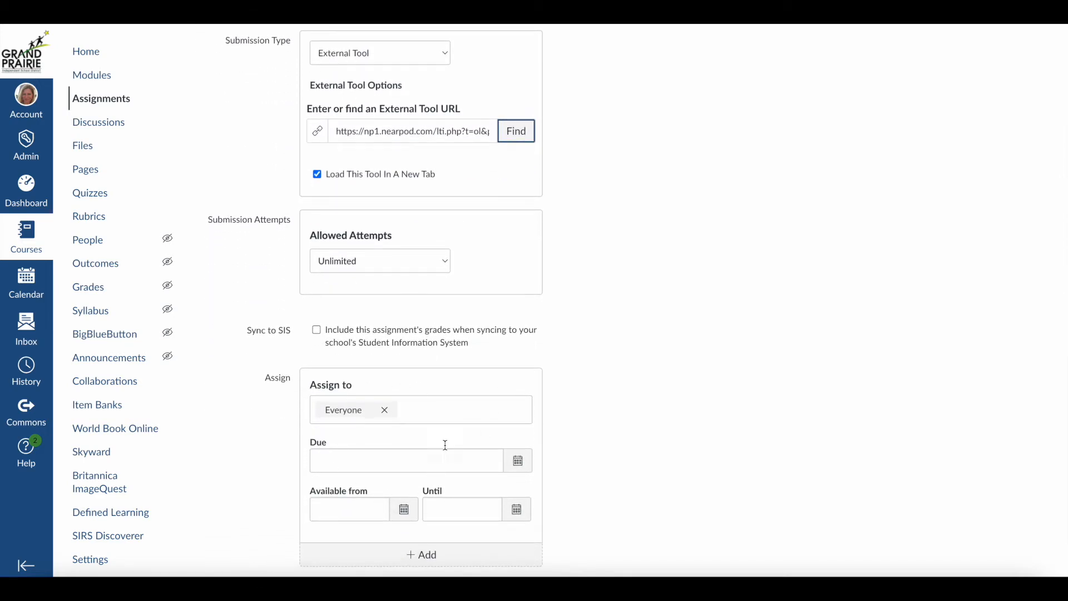
left_click(423, 416)
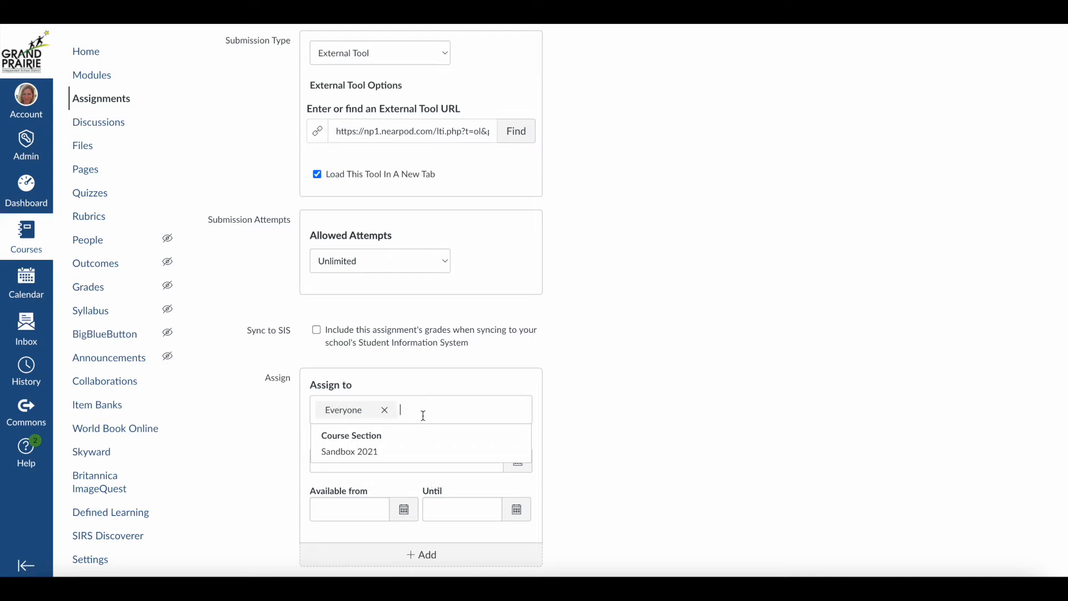
left_click(439, 385)
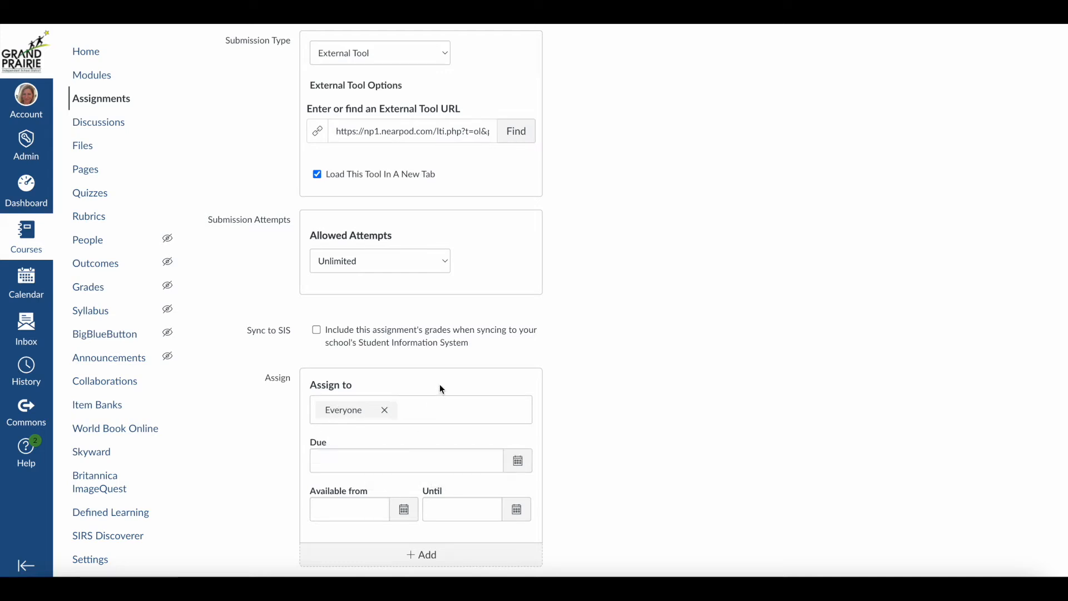
scroll(495, 464, "down", 2)
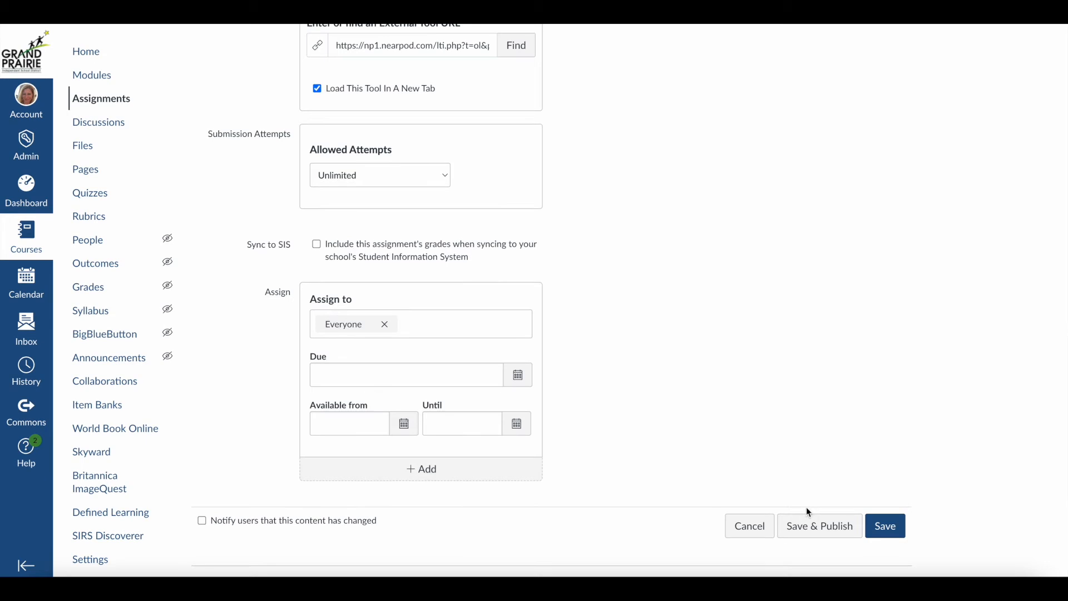
left_click(823, 531)
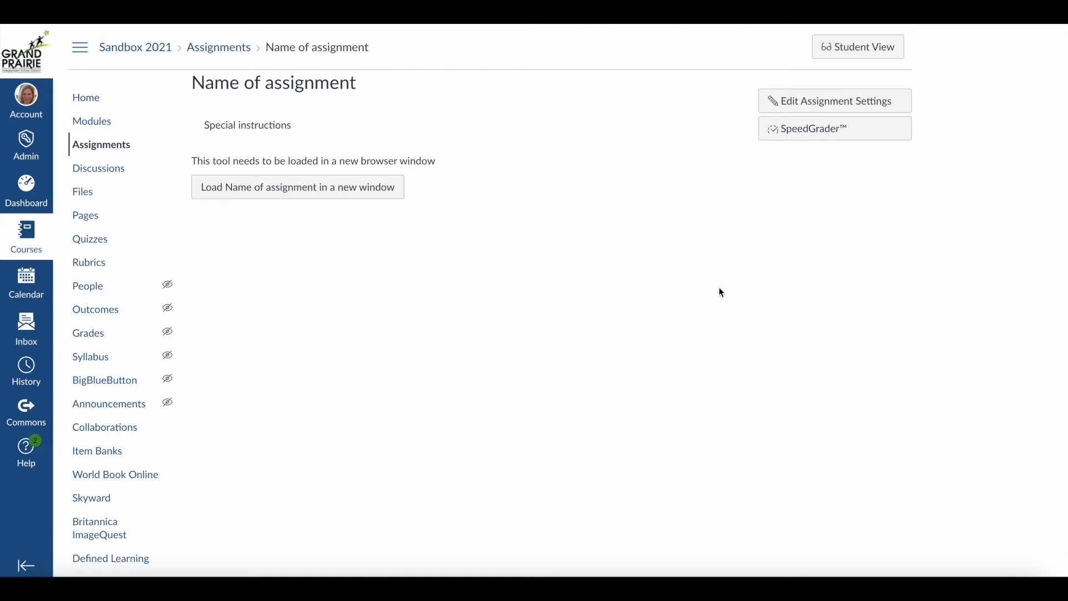
Step: Enter Student View, load the assignment's Nearpod lesson in a new window and join it without a nickname
left_click(844, 52)
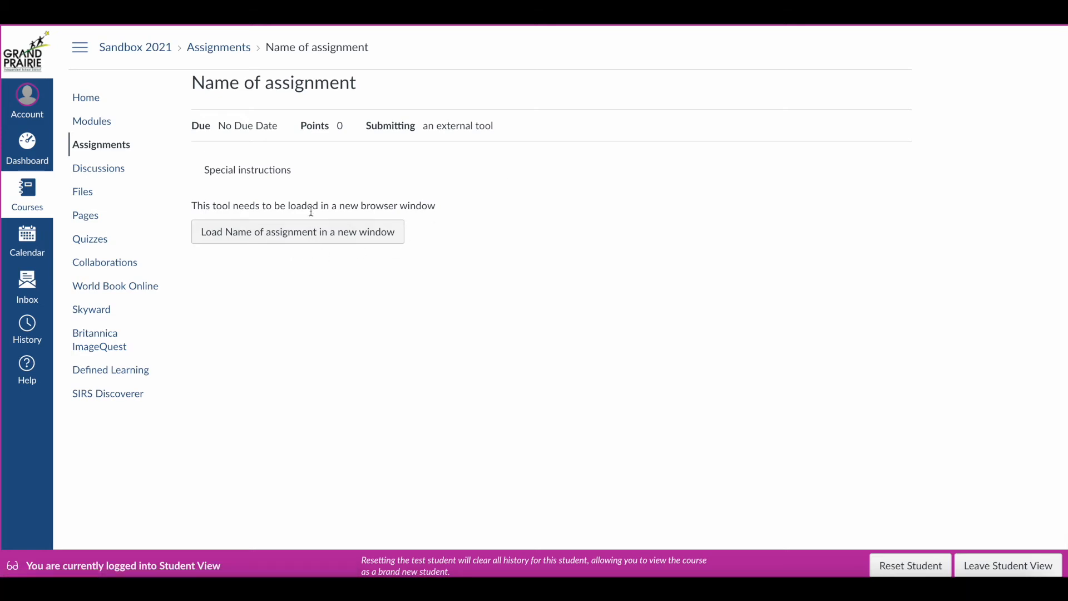
left_click(289, 234)
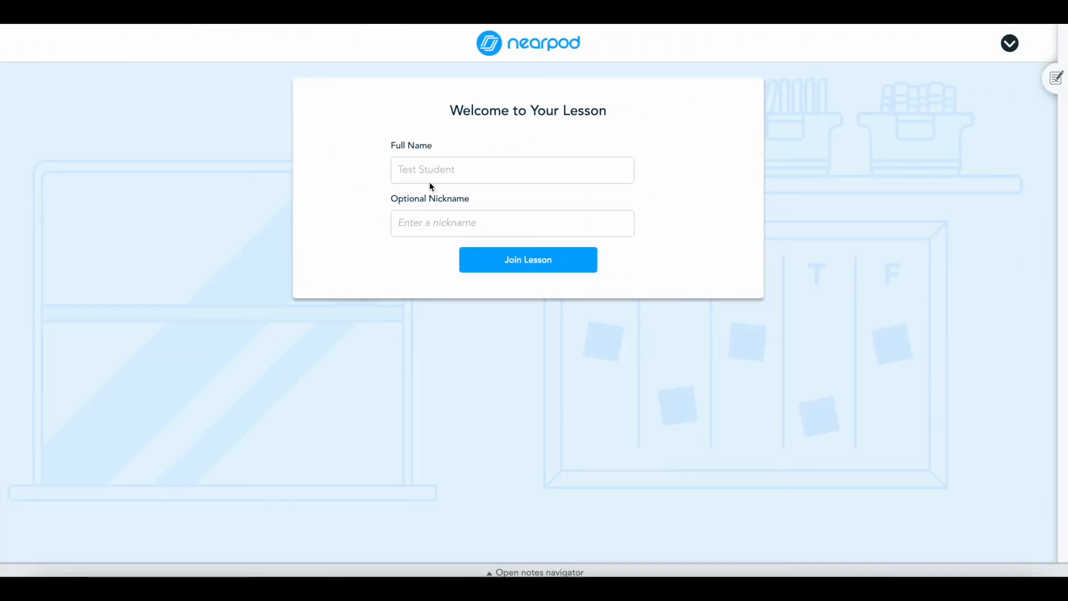
left_click(525, 259)
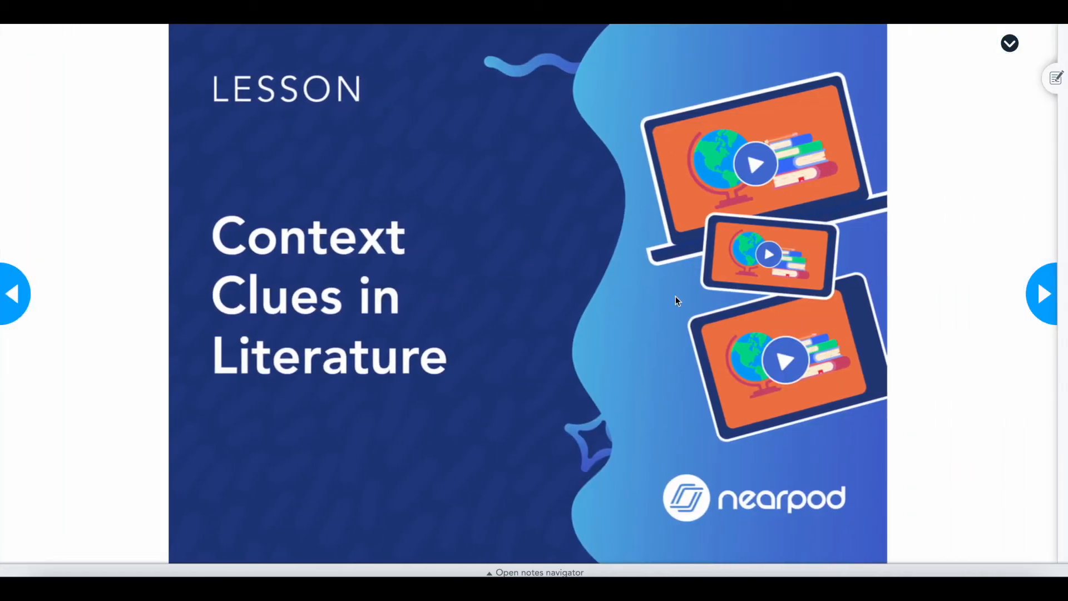
Step: Go through the lesson's introduction and key vocabulary slides and proceed to the video activity
left_click(1042, 295)
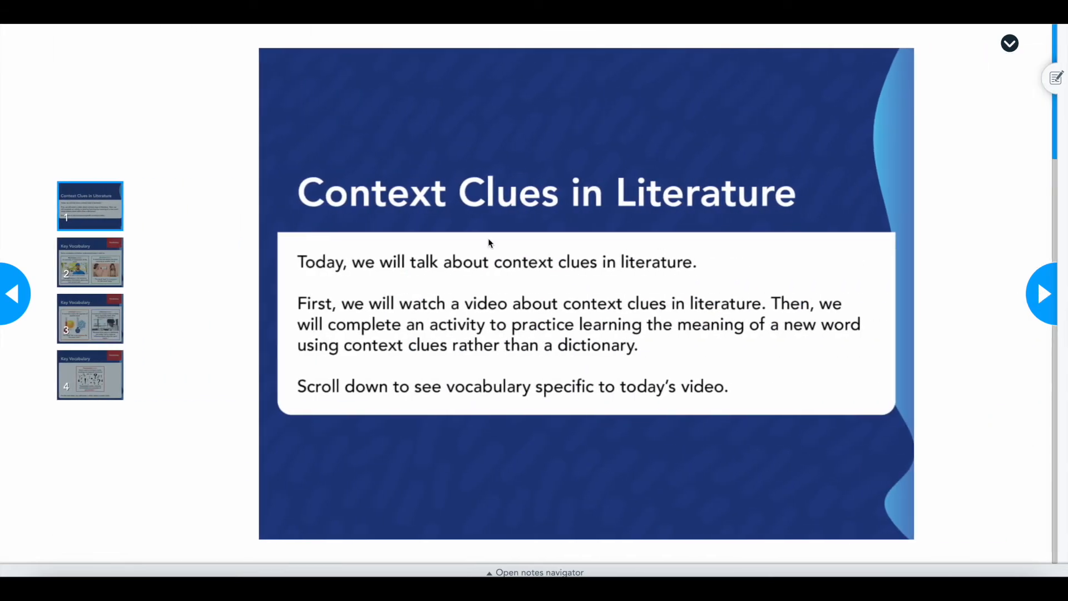
left_click(87, 263)
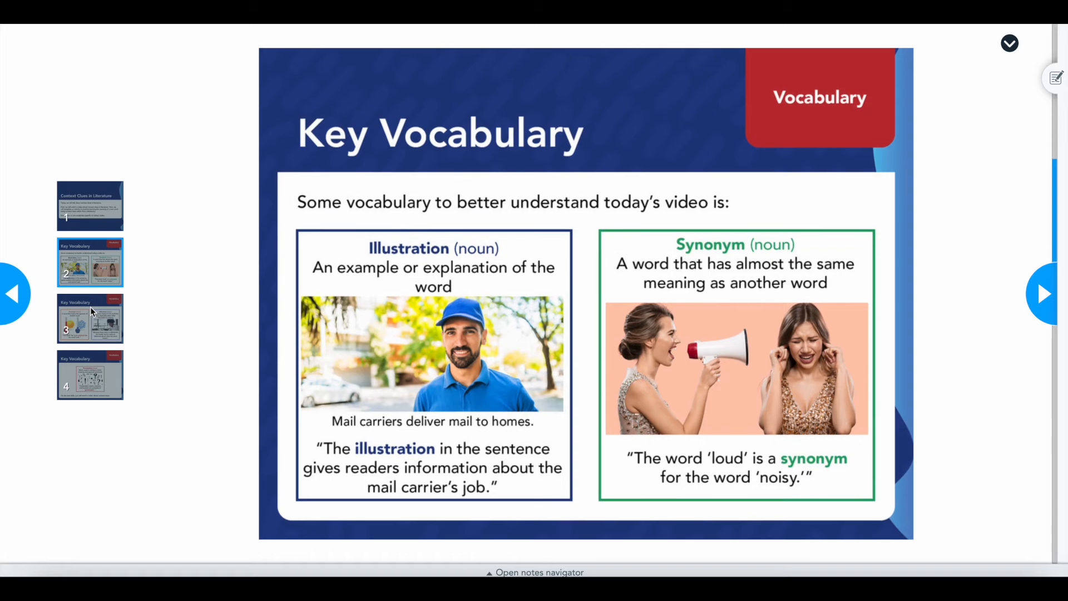
left_click(92, 320)
left_click(98, 379)
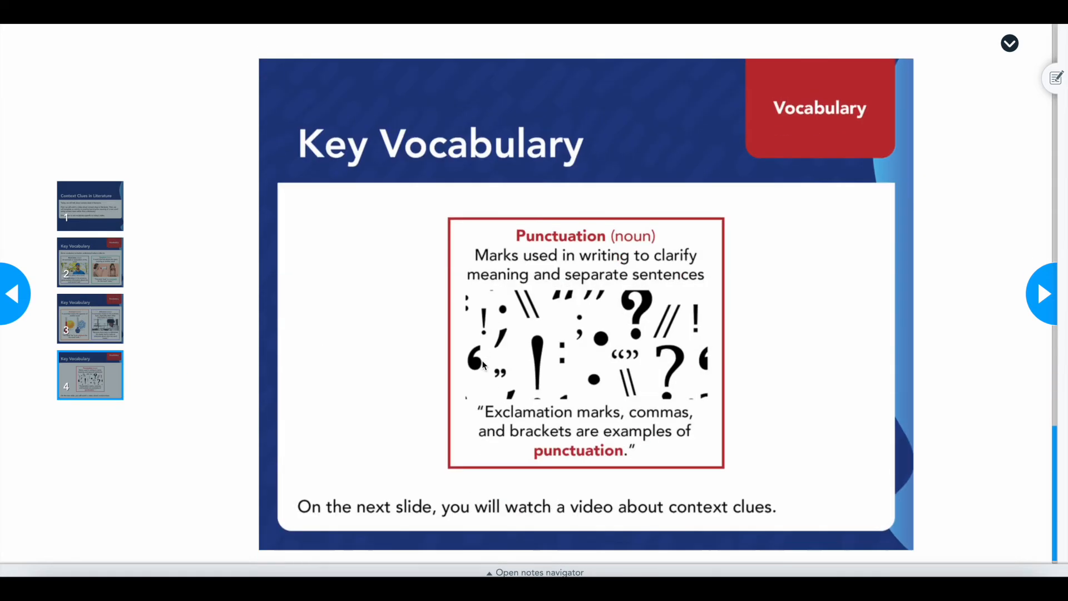
left_click(1044, 297)
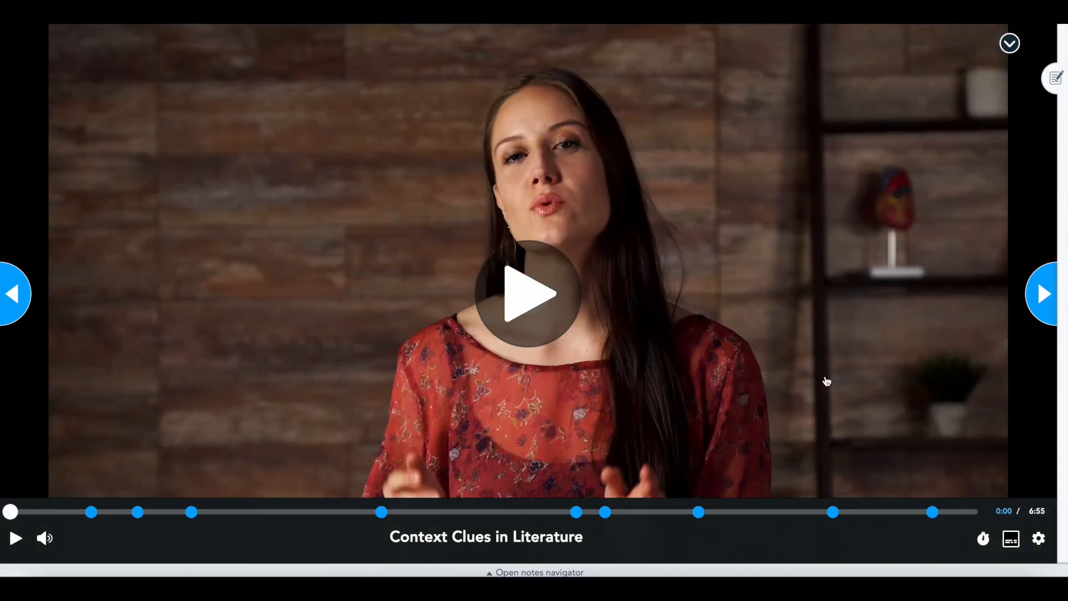
Step: Play the video, jump to its second question and submit "Illustrations" as the multiple-choice answer
left_click(512, 290)
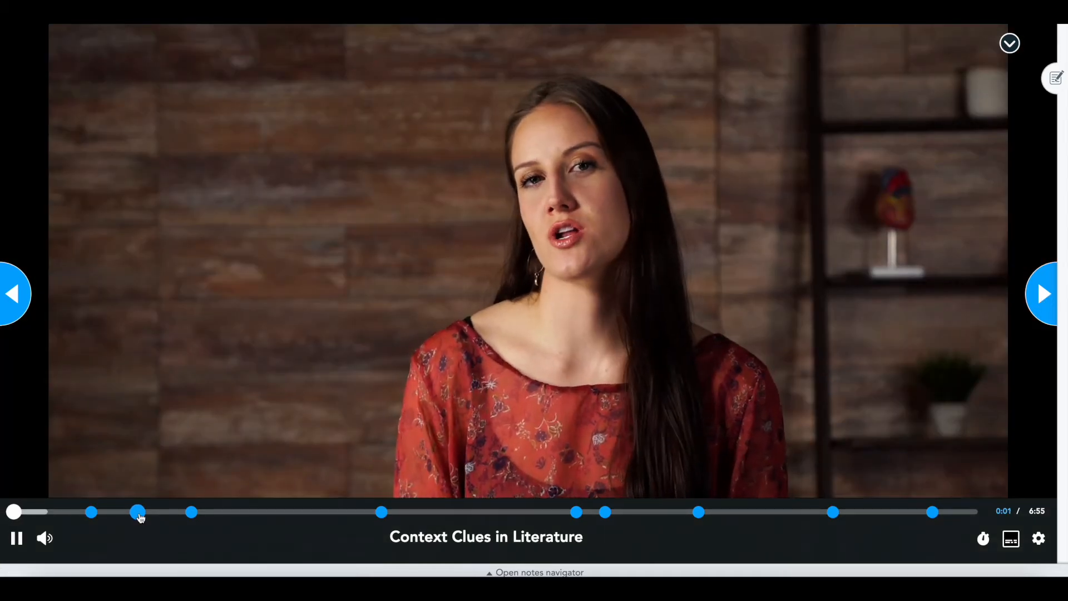
left_click(137, 512)
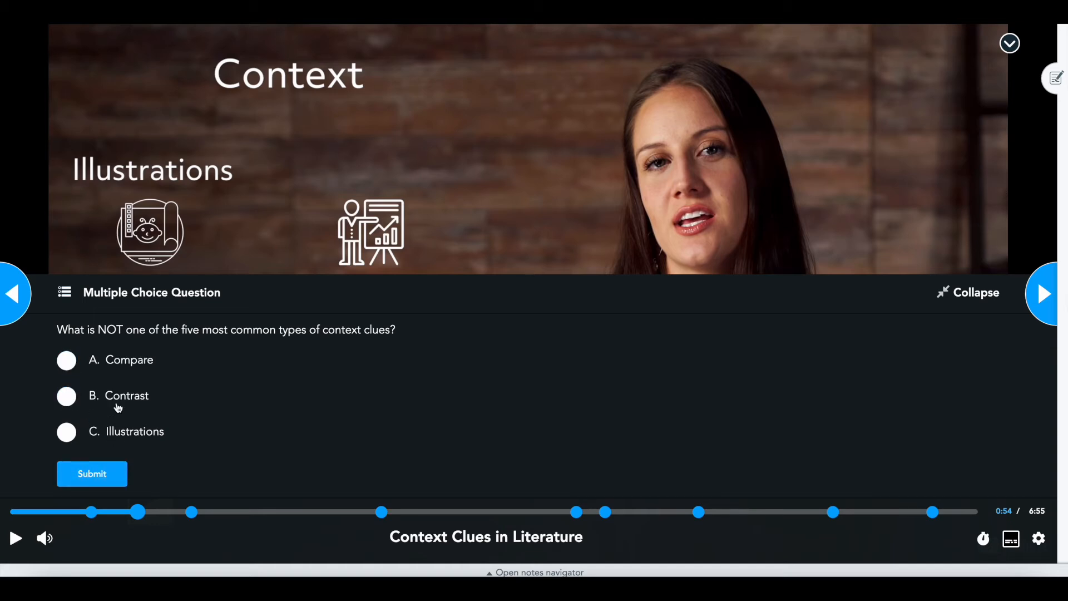
left_click(89, 441)
left_click(87, 470)
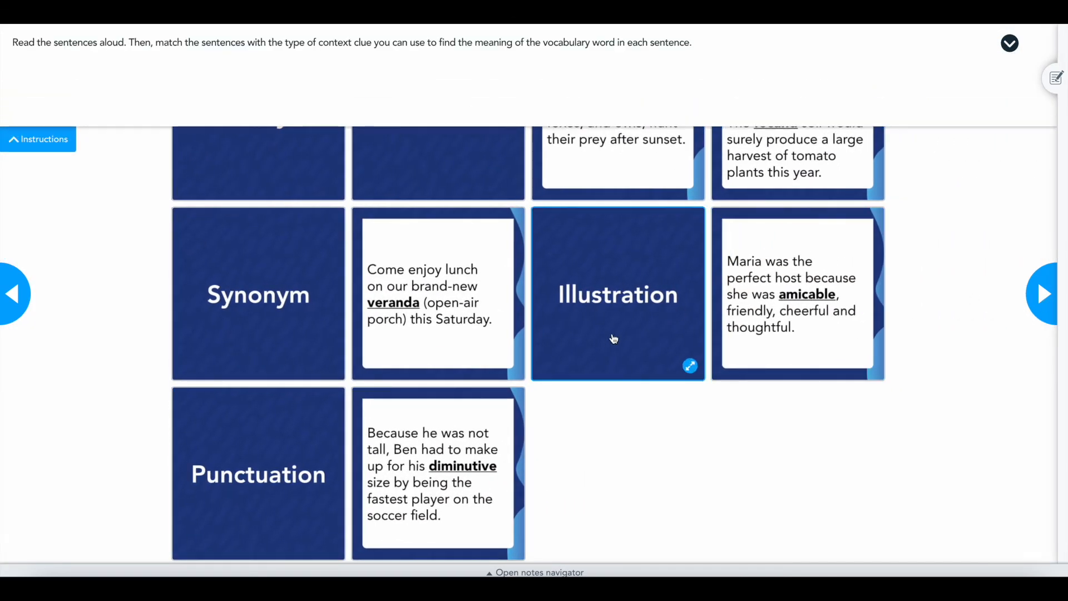
Step: Hide the matching activity's instructions, match Illustration with the "predators" sentence and try pairing Inference with the "amicable" sentence
left_click(39, 140)
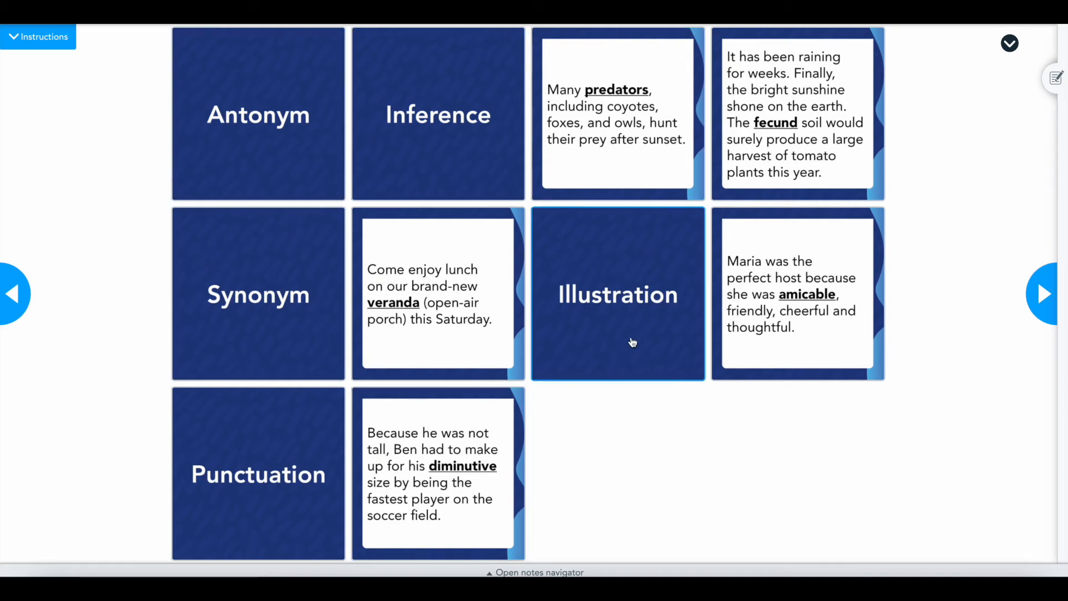
left_click(615, 135)
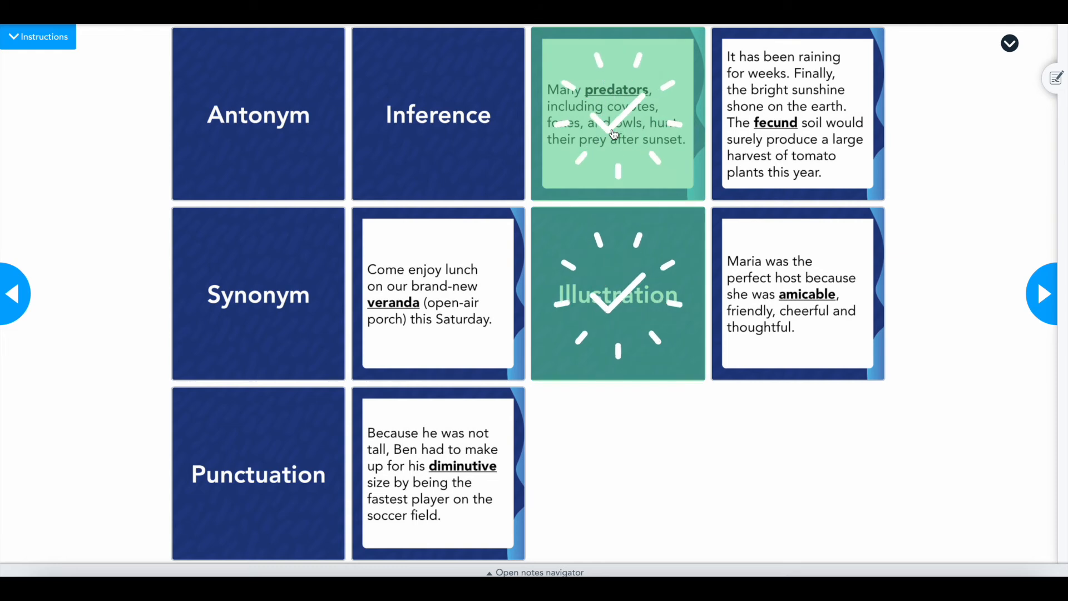
left_click(466, 115)
left_click(778, 273)
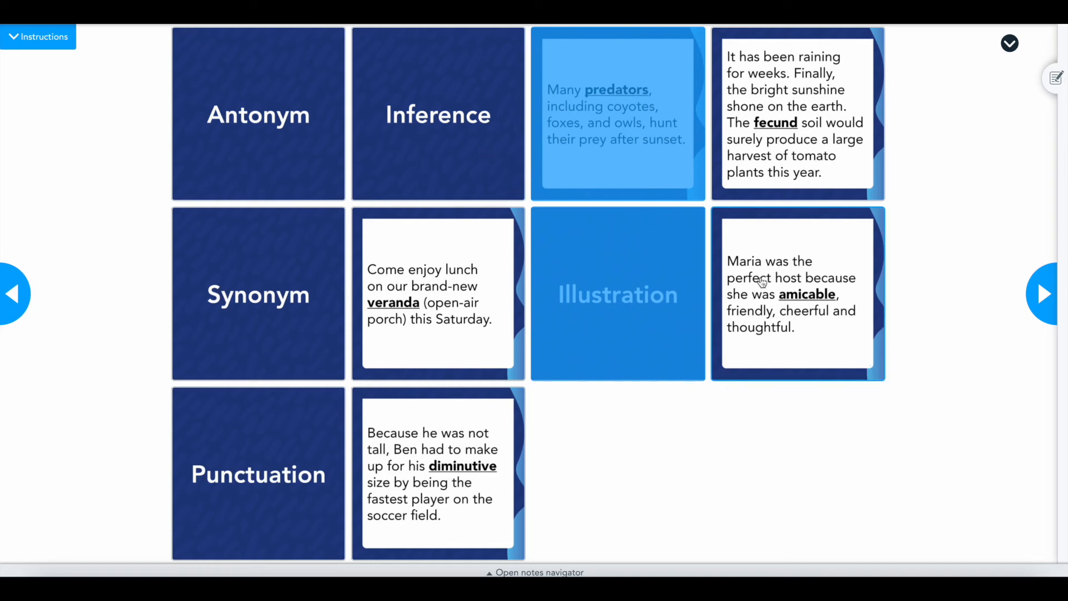
Step: Advance through the lesson's closing and credits slides, then return to the Canvas assignment and leave Student View
left_click(1044, 294)
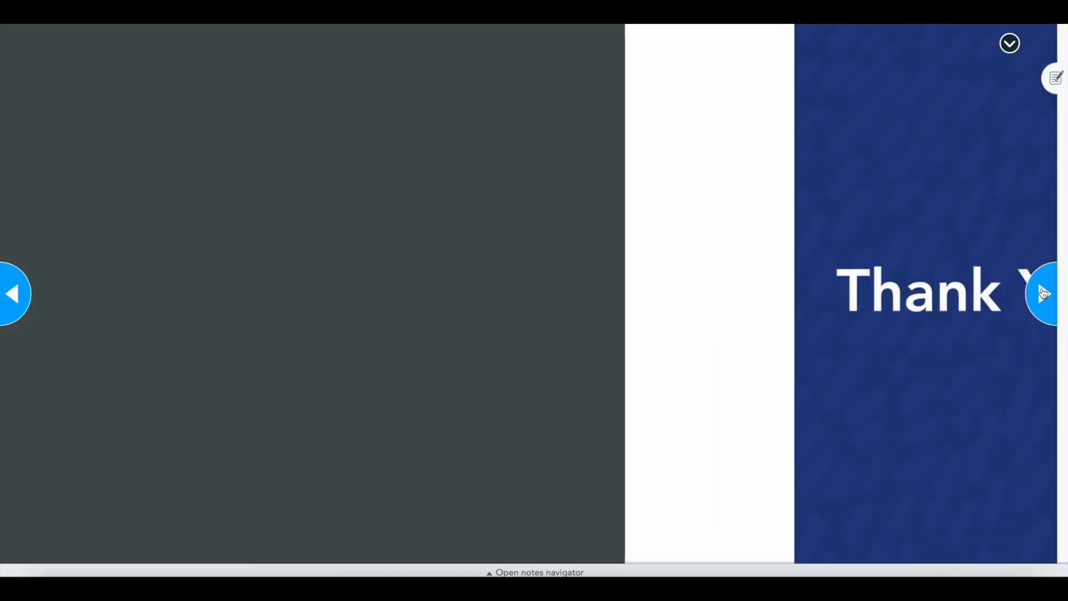
left_click(1043, 293)
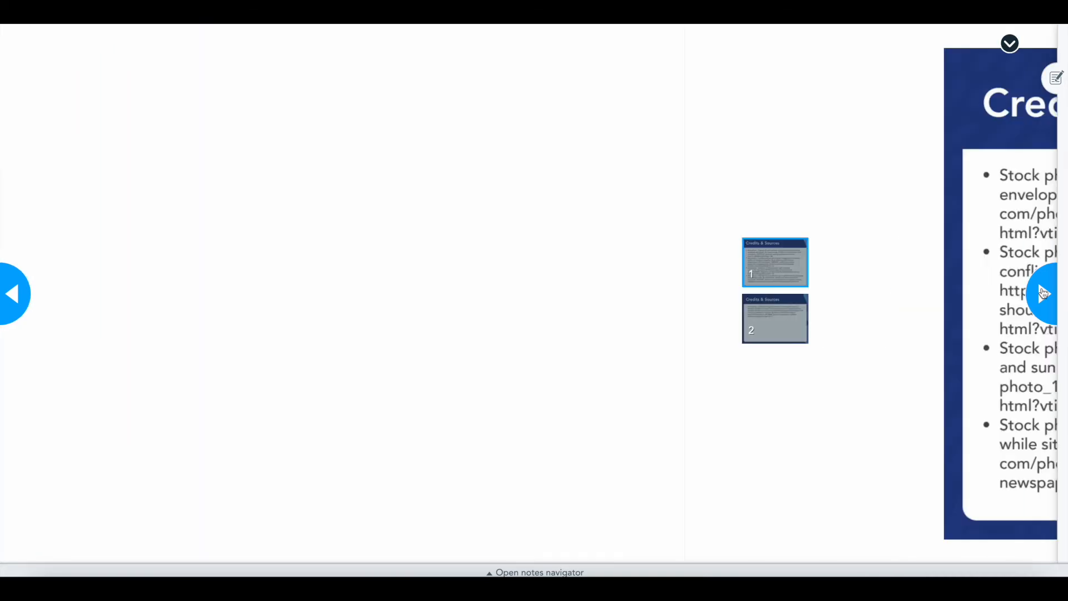
left_click(1042, 293)
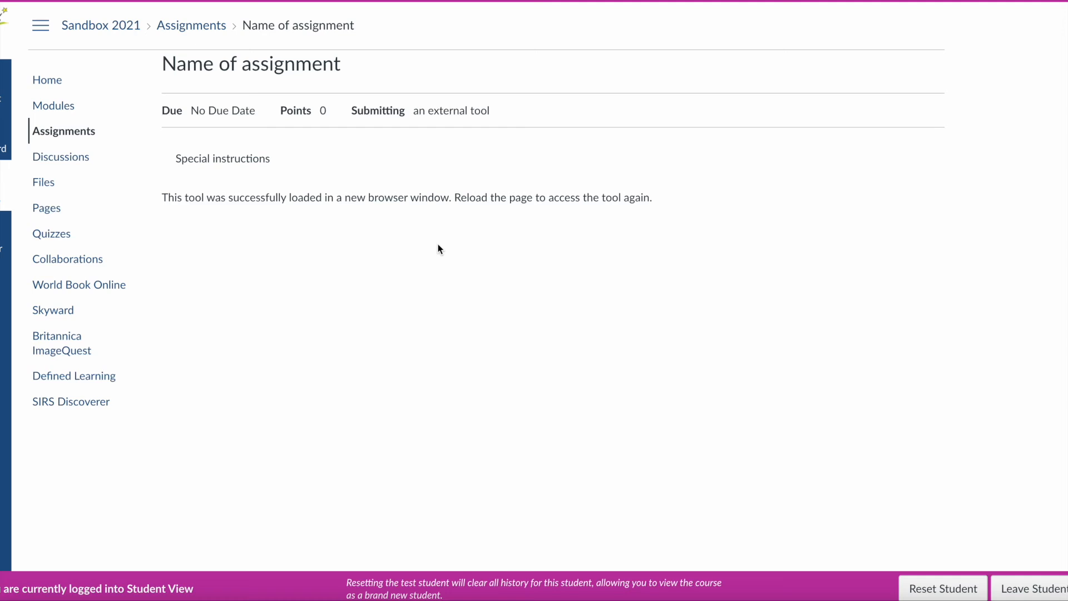
left_click(1022, 589)
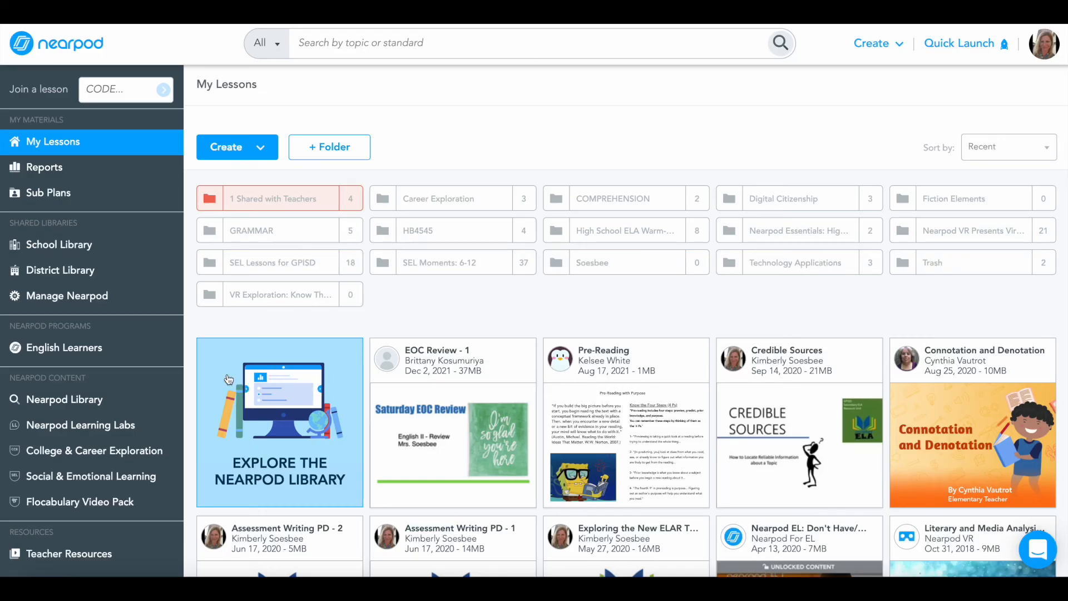
Step: Open the Nearpod report for the Context Clues in Literature session from Aug 18, 2022 @8:59 pm
left_click(48, 173)
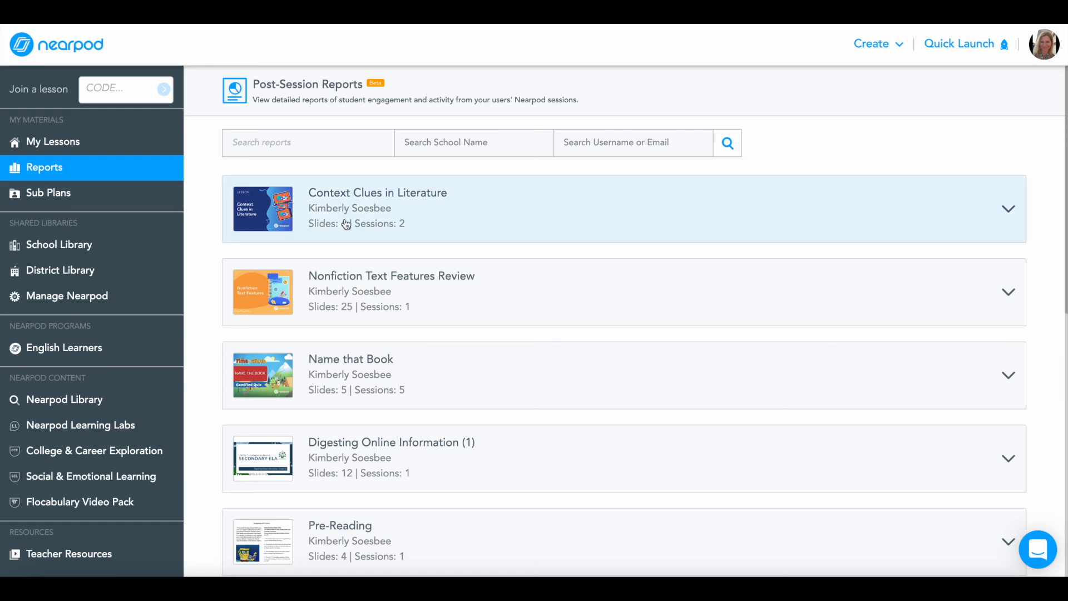
left_click(365, 197)
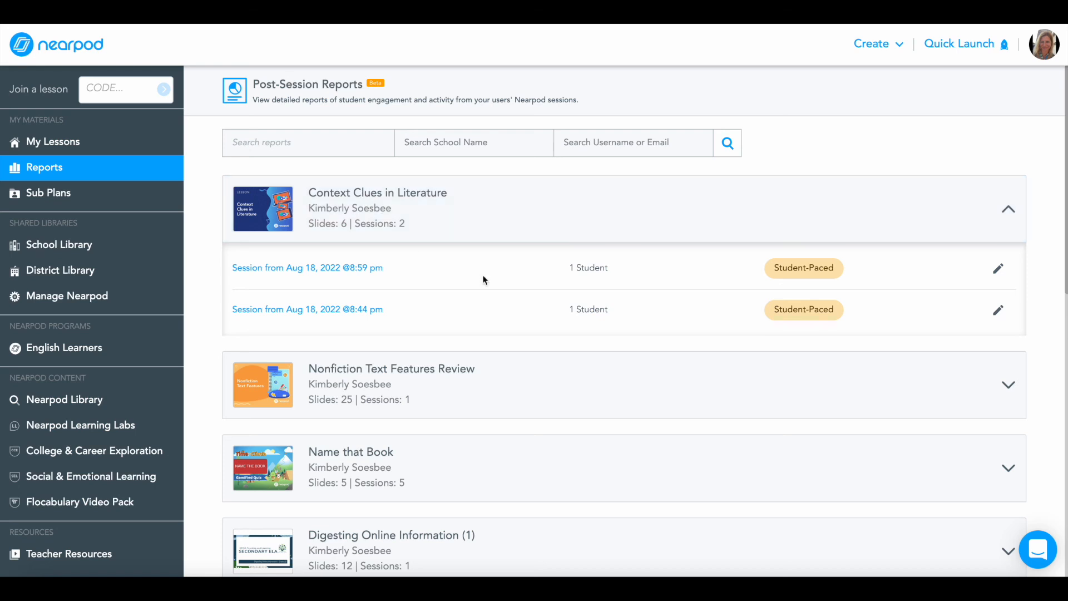
left_click(269, 271)
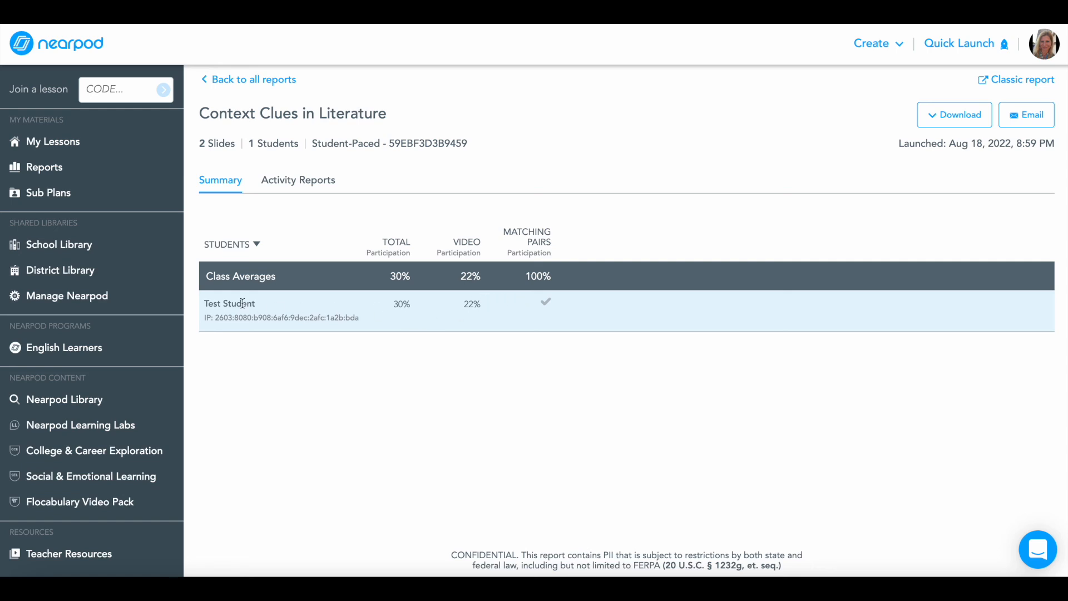
Step: Review the session's activity report for the video, including the multiple choice scores and each question's results
left_click(296, 181)
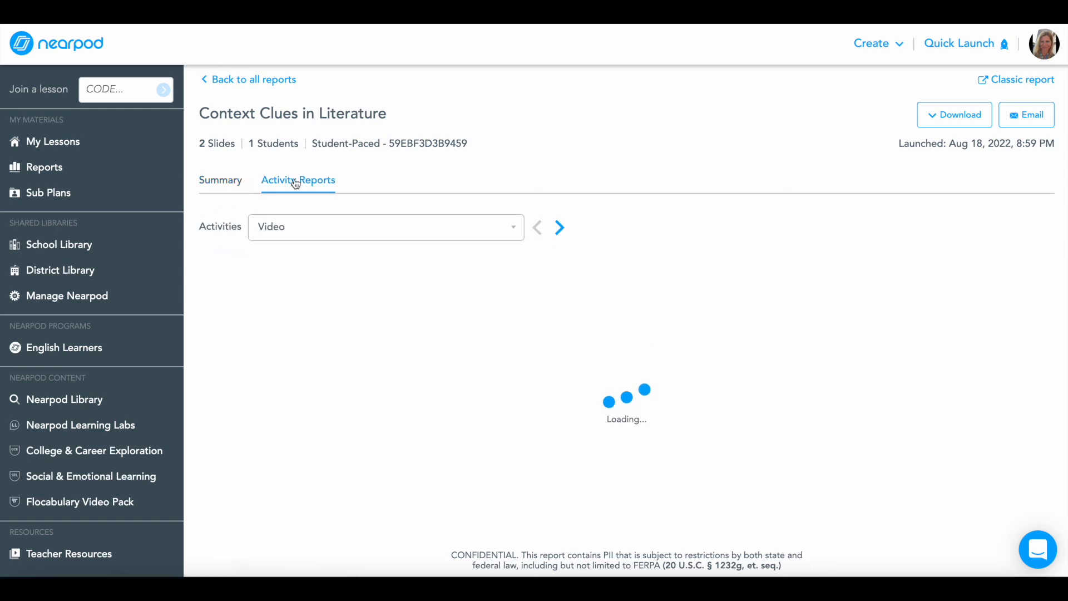
scroll(444, 328, "down", 3)
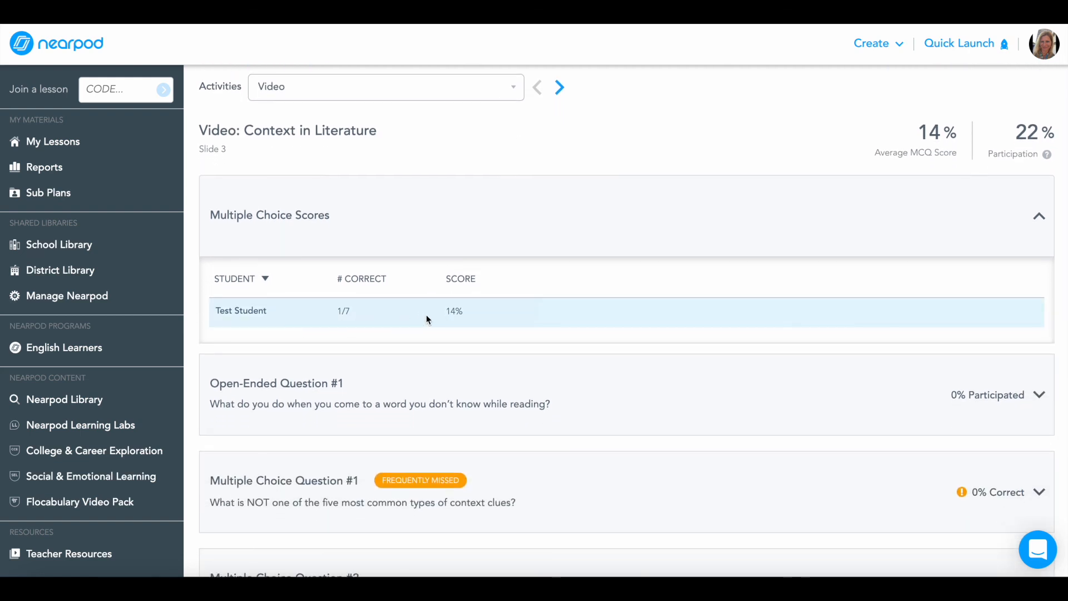
scroll(458, 377, "down", 3)
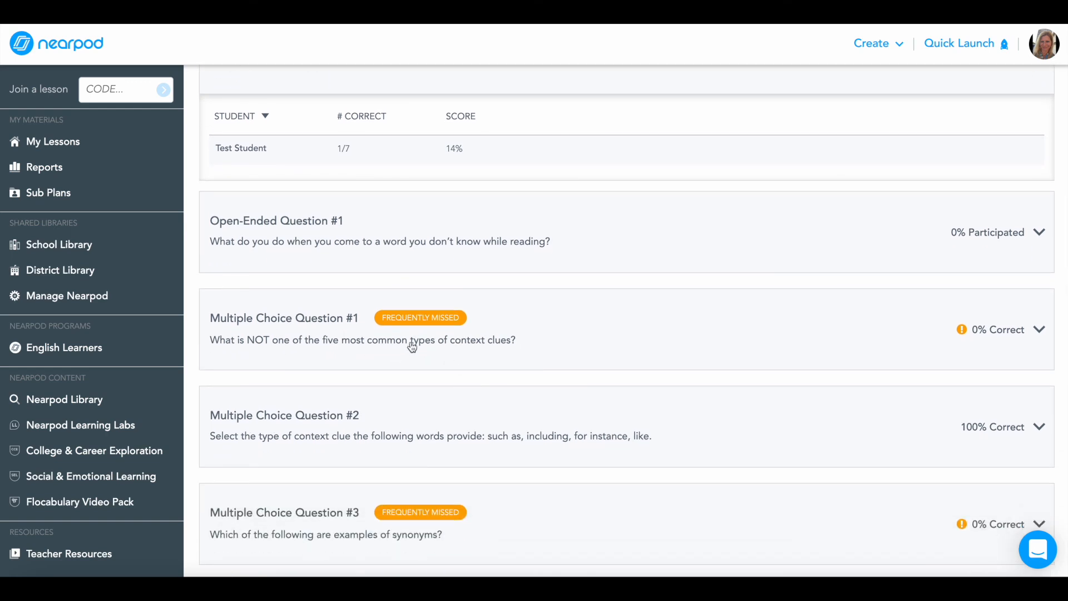
scroll(420, 346, "down", 5)
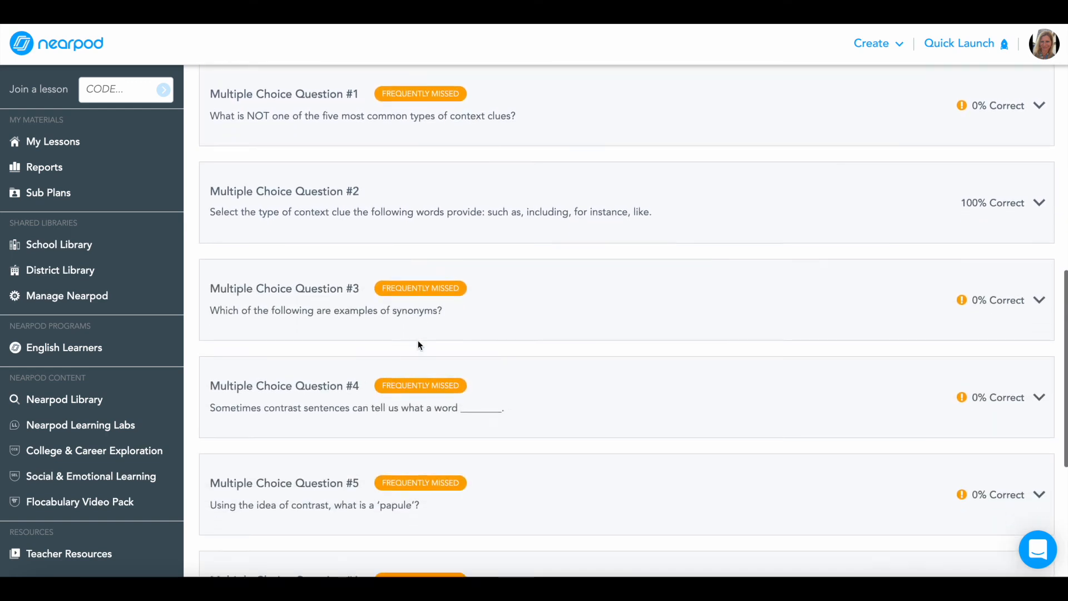
scroll(419, 341, "down", 3)
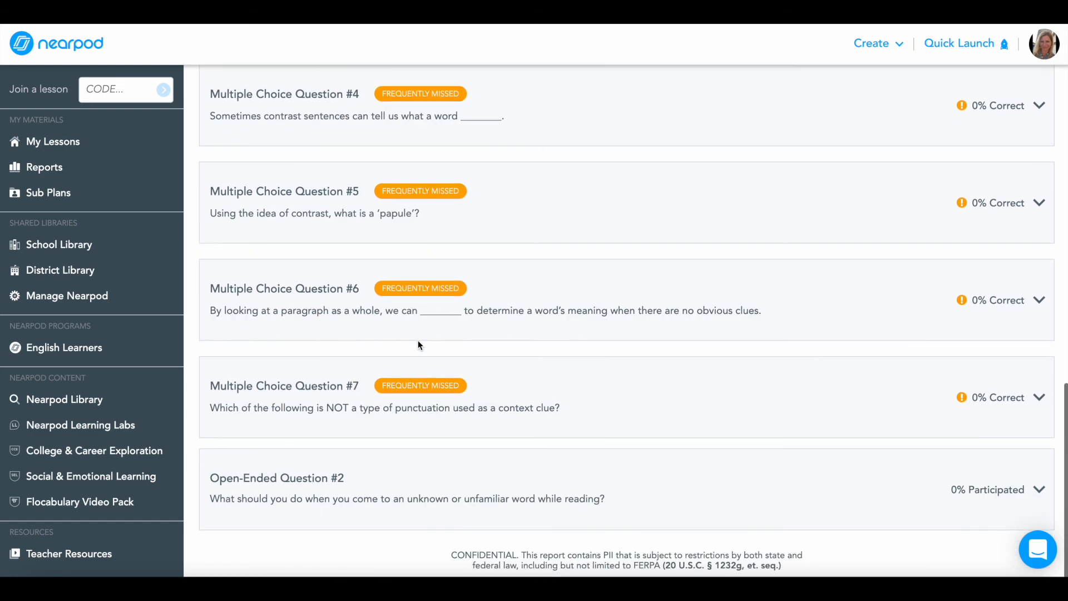
scroll(418, 345, "up", 10)
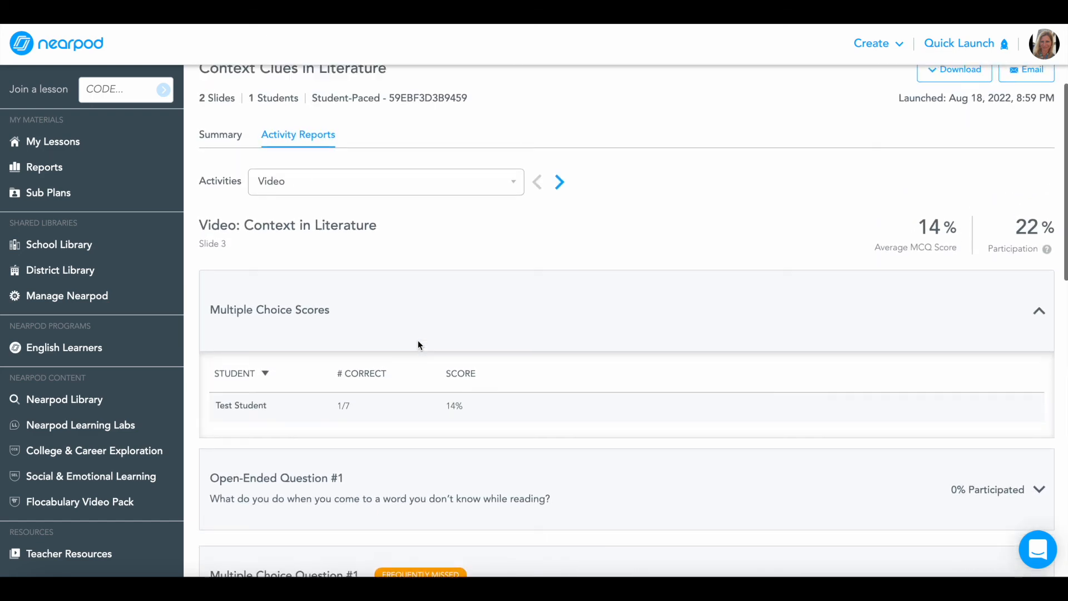
scroll(420, 346, "up", 1)
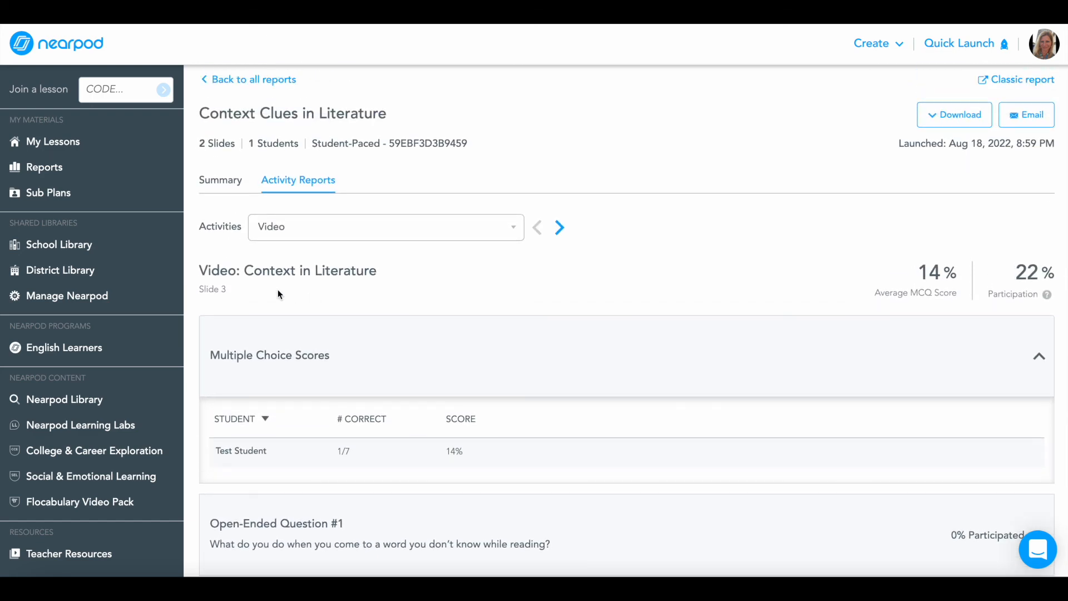